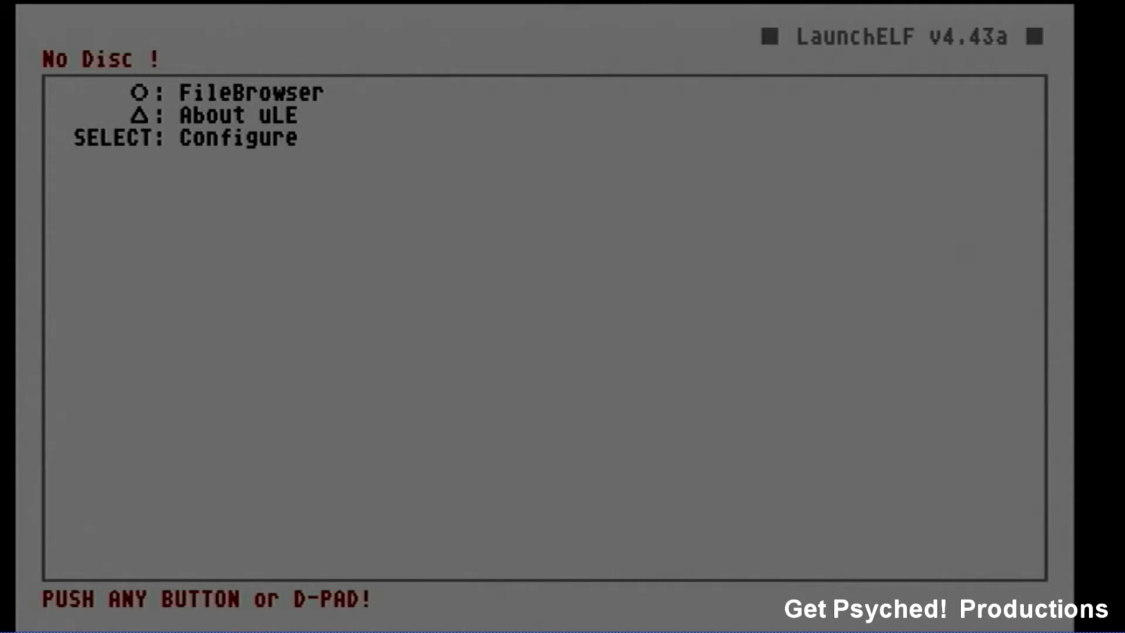
# Open the file browser and enter the mass:/ USB device.
pyautogui.press('Return')
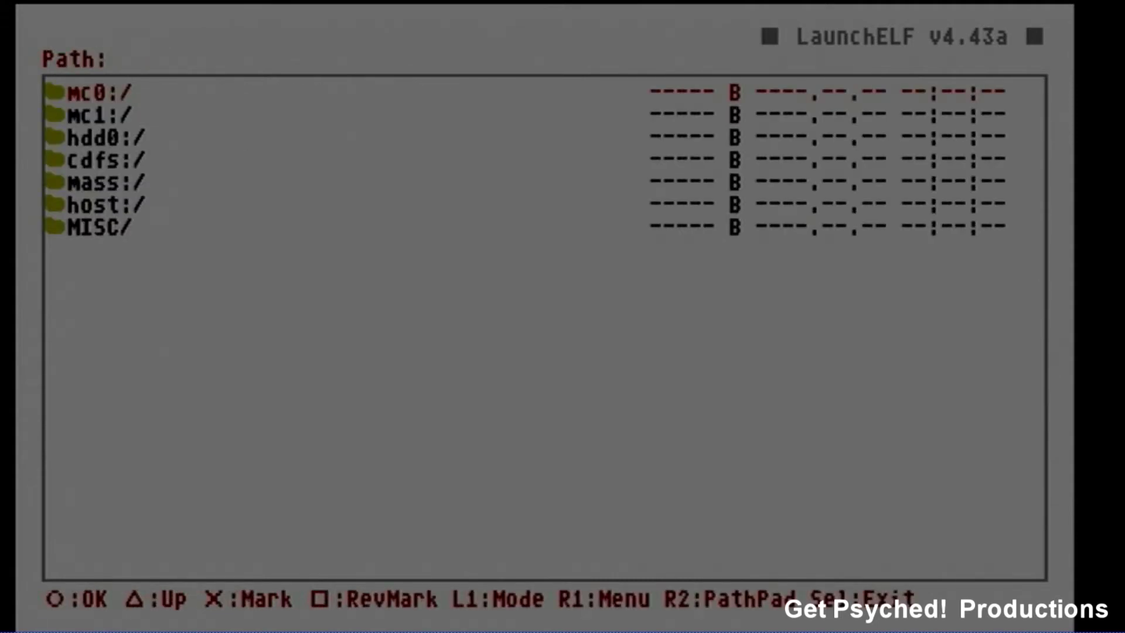
pyautogui.press('Down')
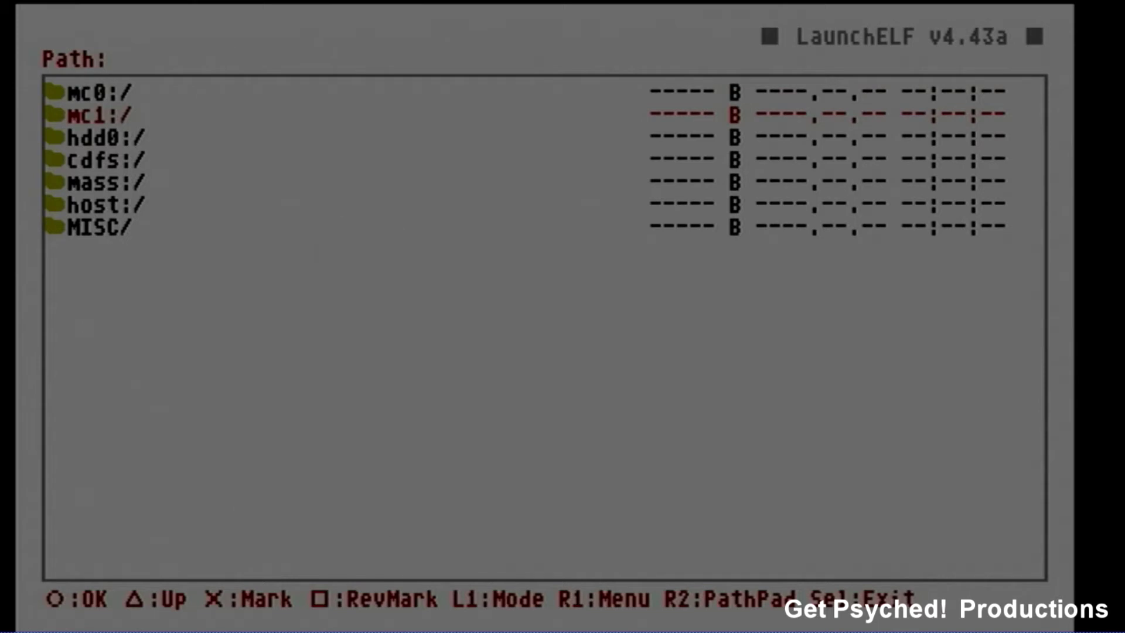
pyautogui.press('Down')
pyautogui.press('Down')
pyautogui.press('Down')
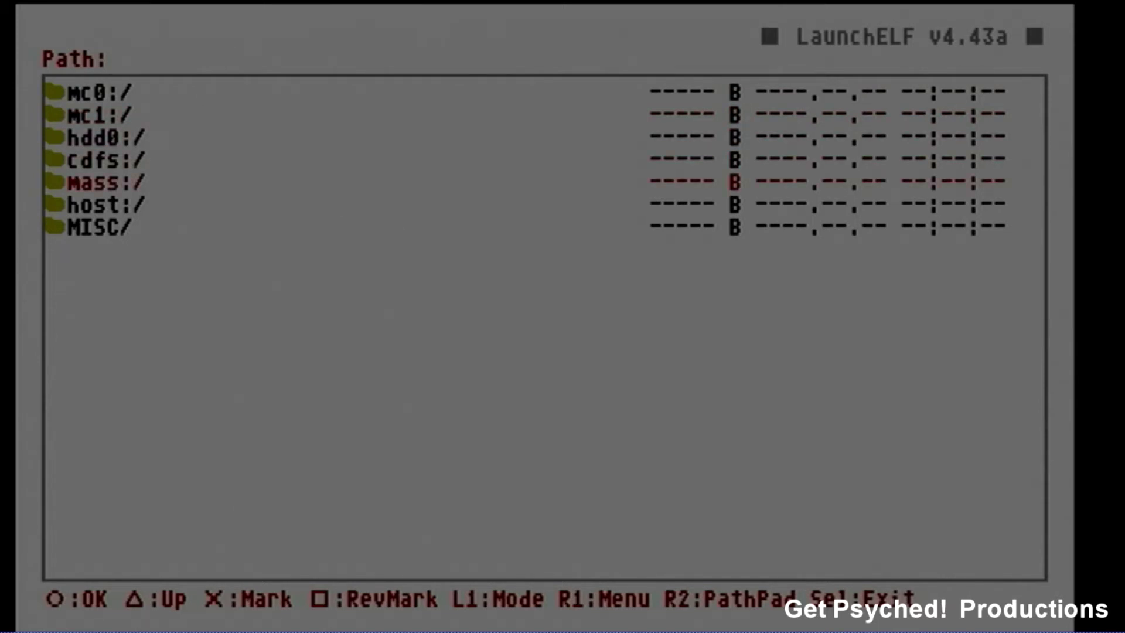
pyautogui.press('Return')
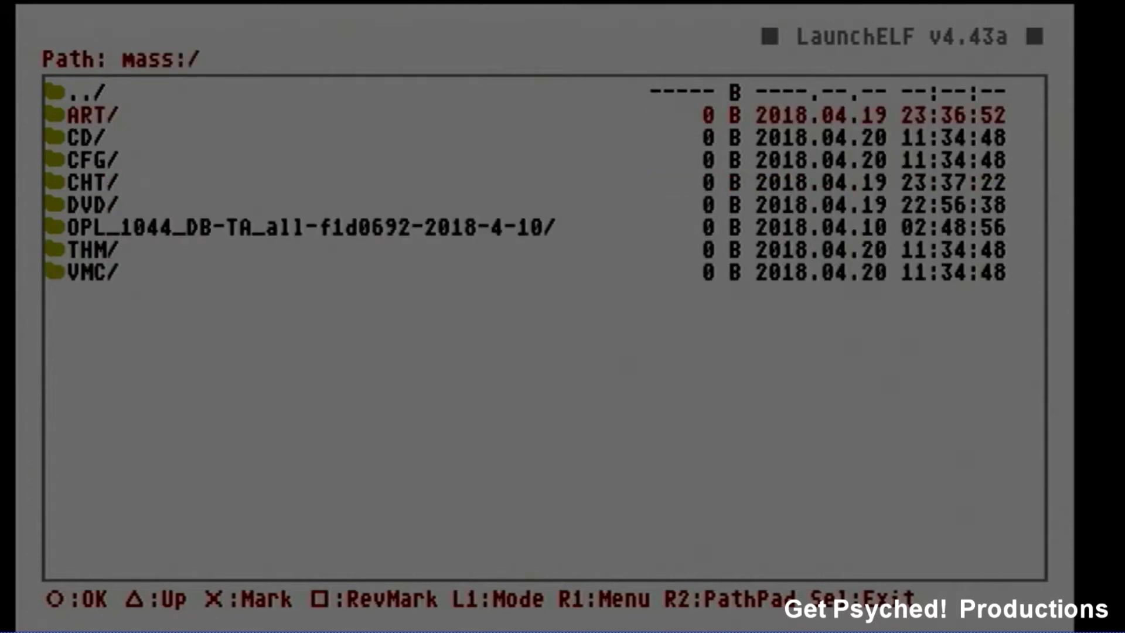
pyautogui.press('Down')
pyautogui.press('Down')
pyautogui.press('Down')
pyautogui.press('Down')
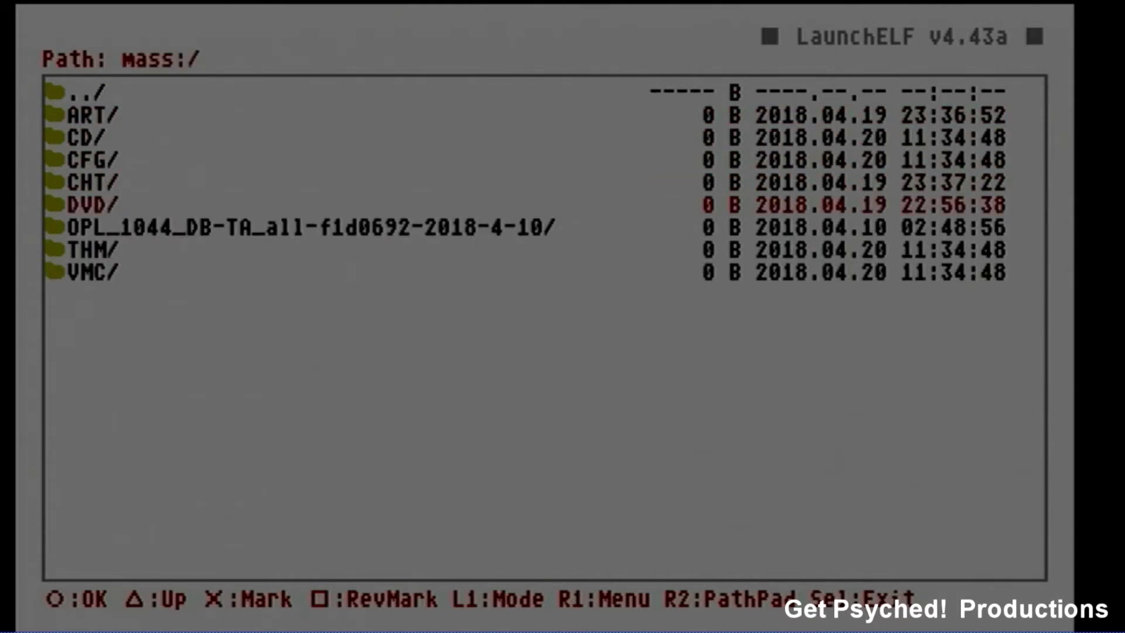
pyautogui.press('Down')
pyautogui.press('Return')
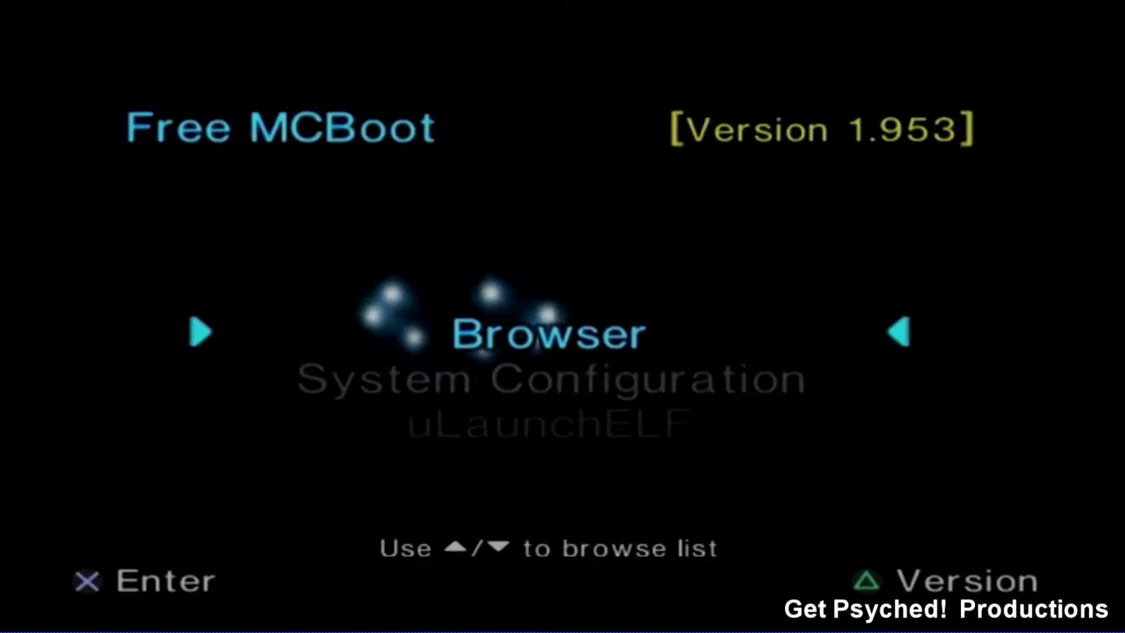
# Launch uLaunchELF from the Free MCBoot list and view the OPL folder on memory card mc1:/.
pyautogui.press('Down')
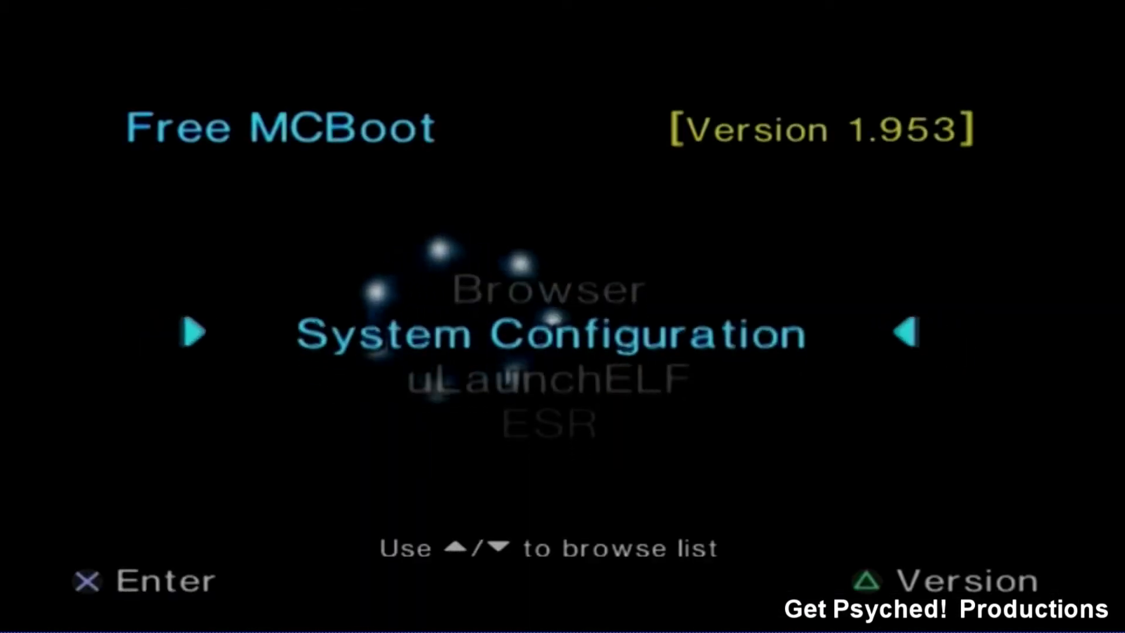
pyautogui.press('Down')
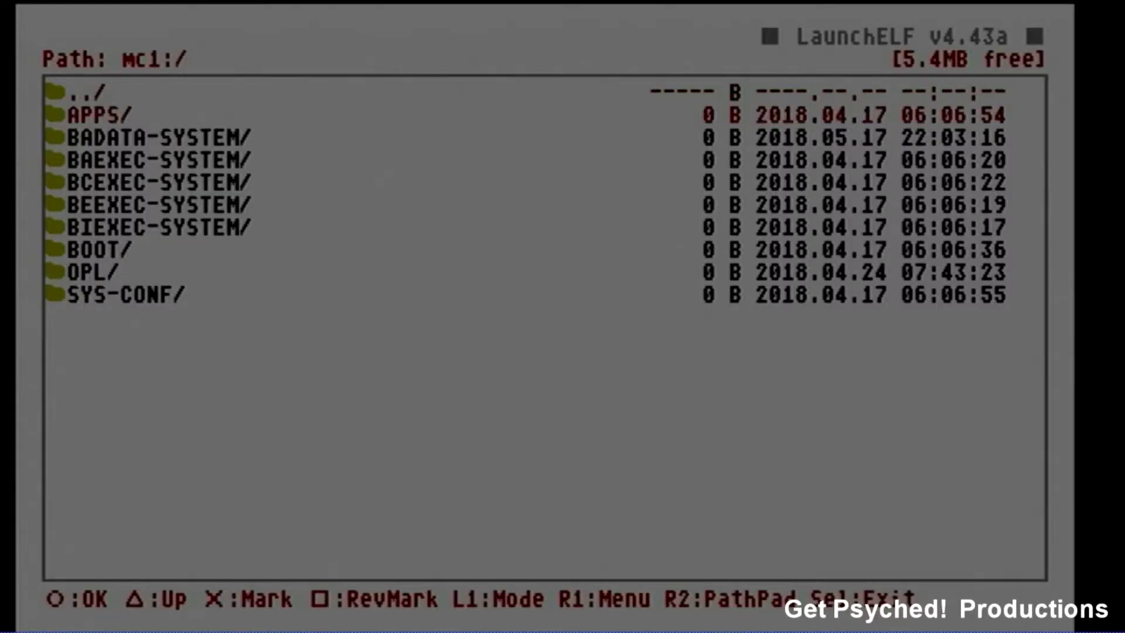
pyautogui.press('Down')
pyautogui.press('Down')
pyautogui.press('Down')
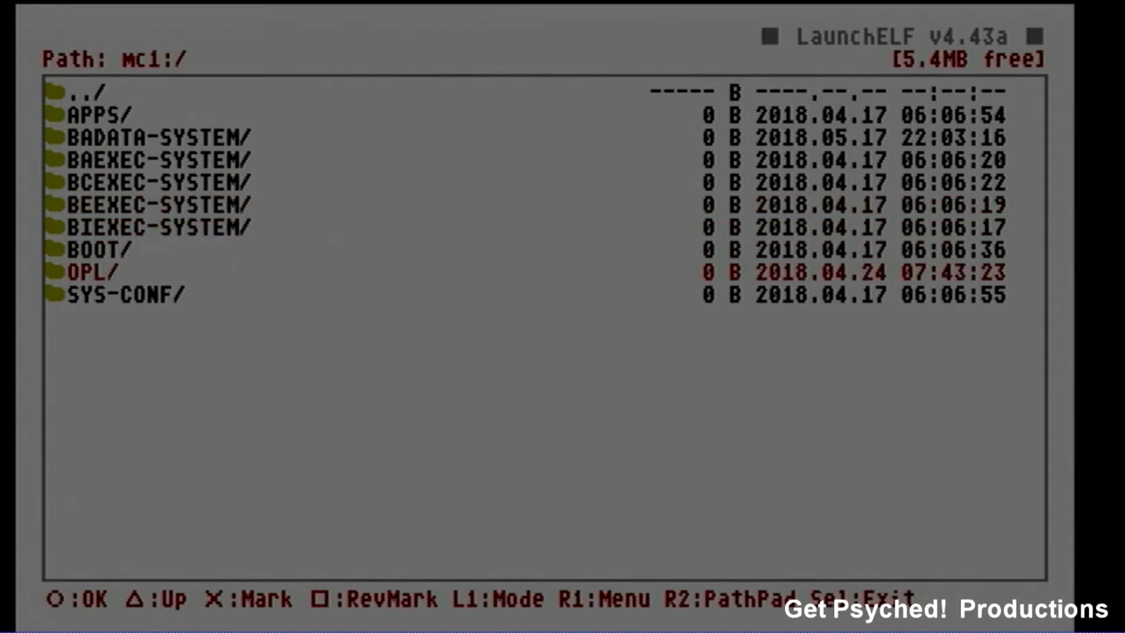
pyautogui.press('Return')
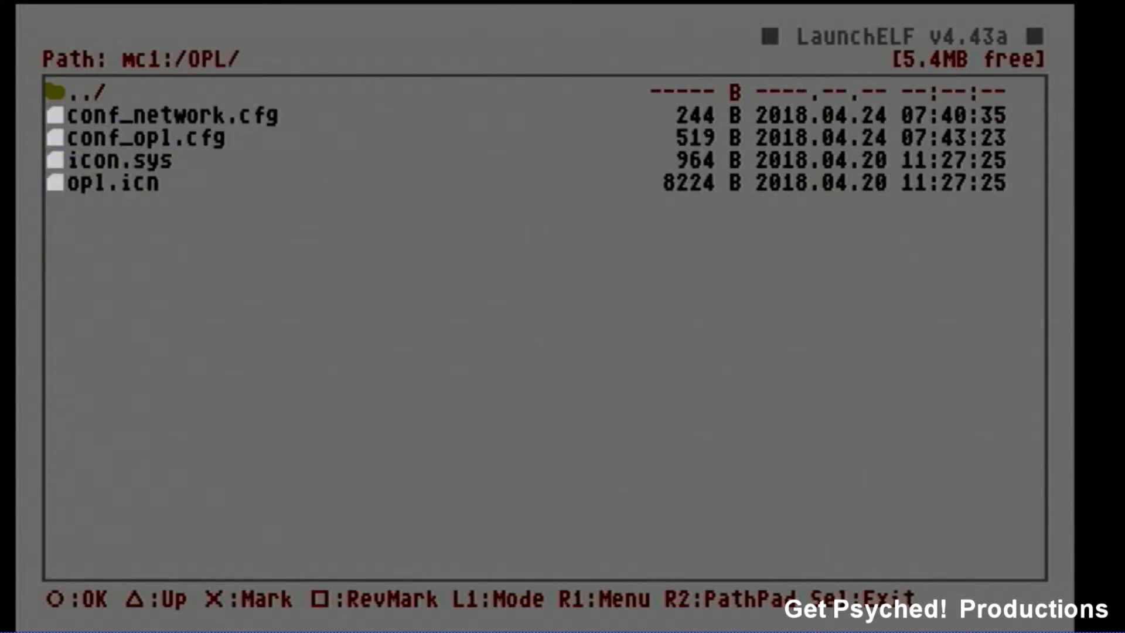
pyautogui.press('BackSpace')
pyautogui.press('BackSpace')
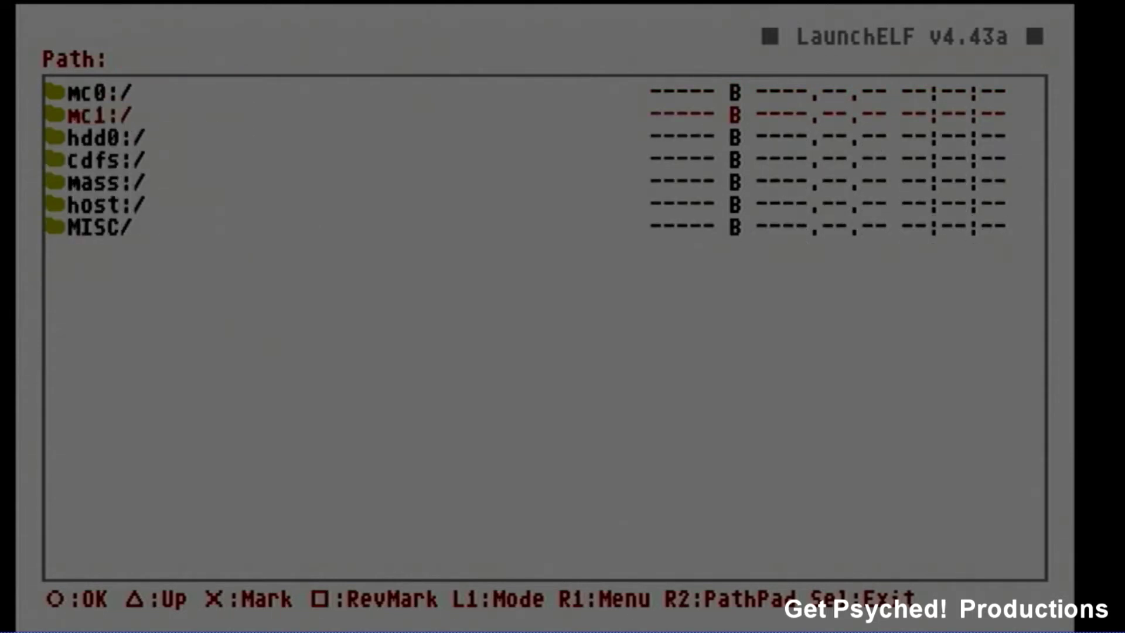
pyautogui.press('Down')
pyautogui.press('Down')
pyautogui.press('Down')
pyautogui.press('Return')
pyautogui.press('Down')
pyautogui.press('Down')
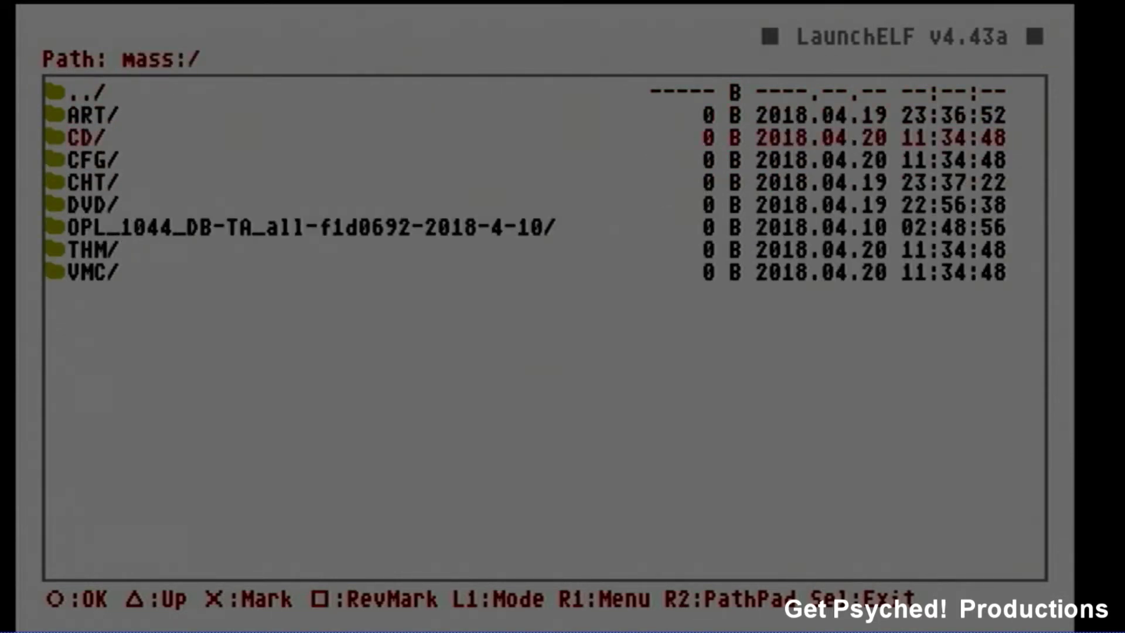
pyautogui.press('Down')
pyautogui.press('Down')
pyautogui.press('Down')
pyautogui.press('Down')
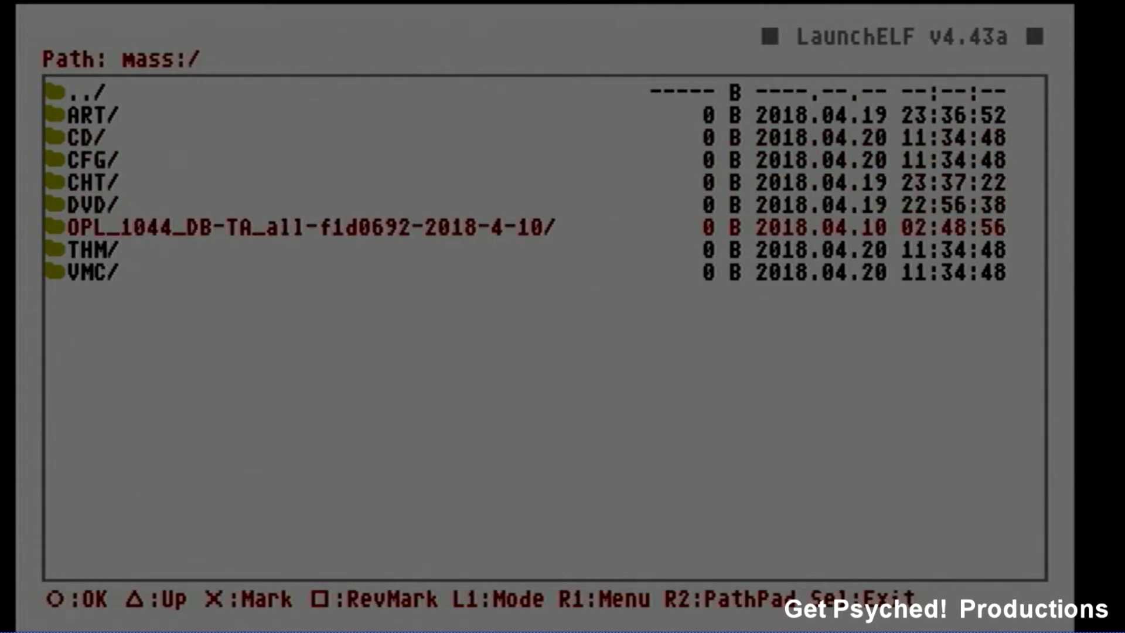
pyautogui.press('Return')
# Mark OPNPS2LD.ELF and copy it to the clipboard.
pyautogui.press('Down')
pyautogui.press('Down')
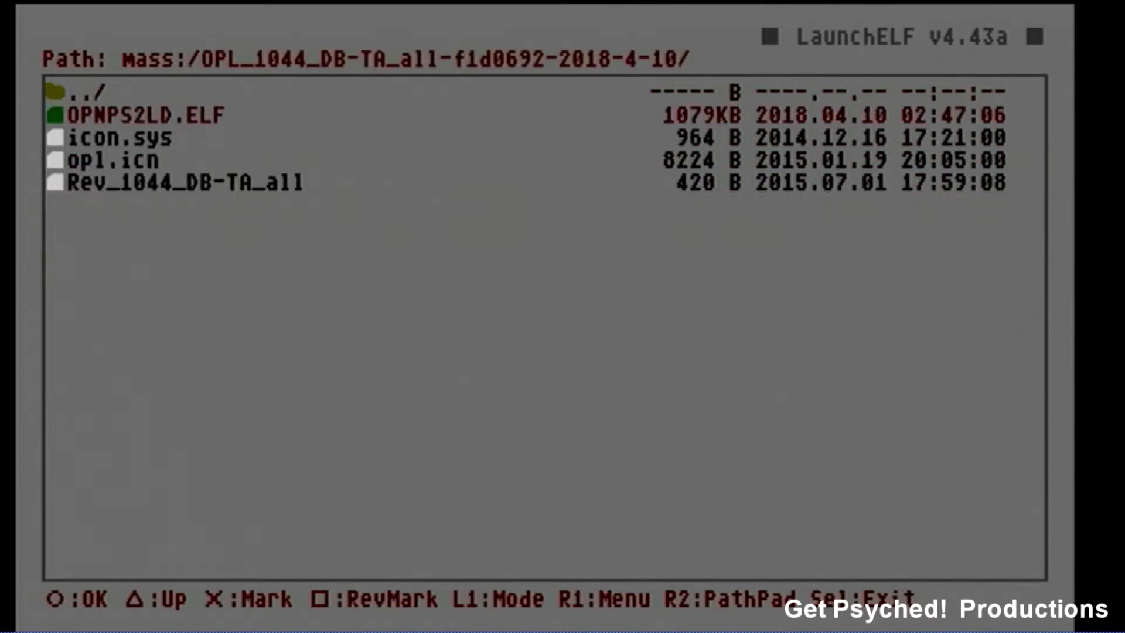
pyautogui.press('Menu')
pyautogui.press('Return')
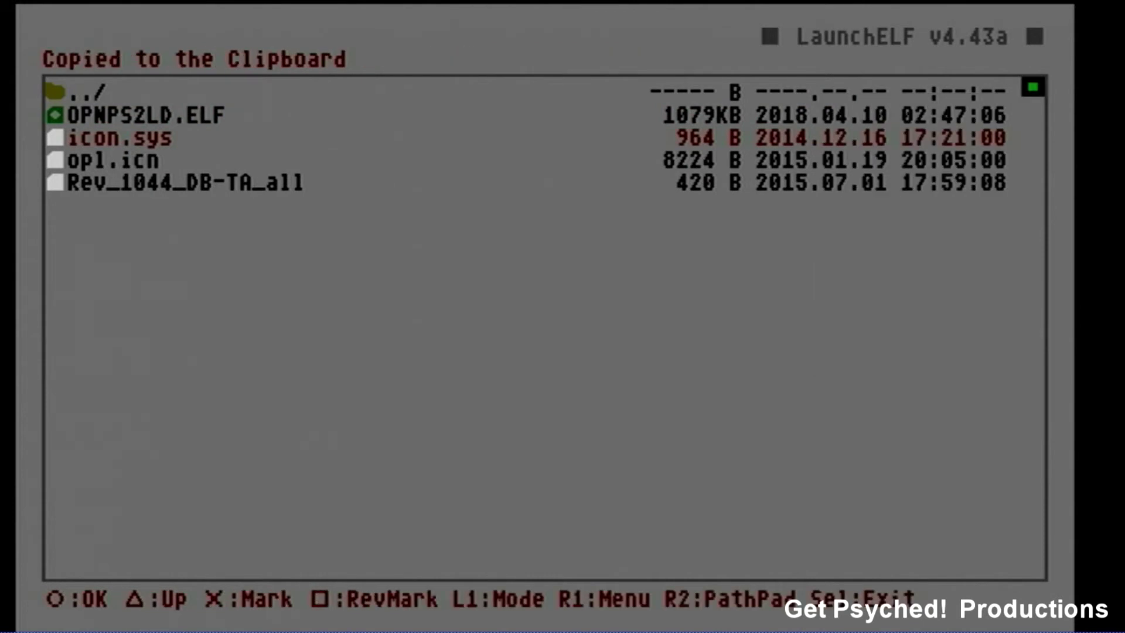
# Leave the USB folder and paste the copied OPNPS2LD.ELF onto the memory card.
pyautogui.press('BackSpace')
pyautogui.press('BackSpace')
pyautogui.press('Up')
pyautogui.press('Return')
pyautogui.press('Menu')
pyautogui.press('Return')
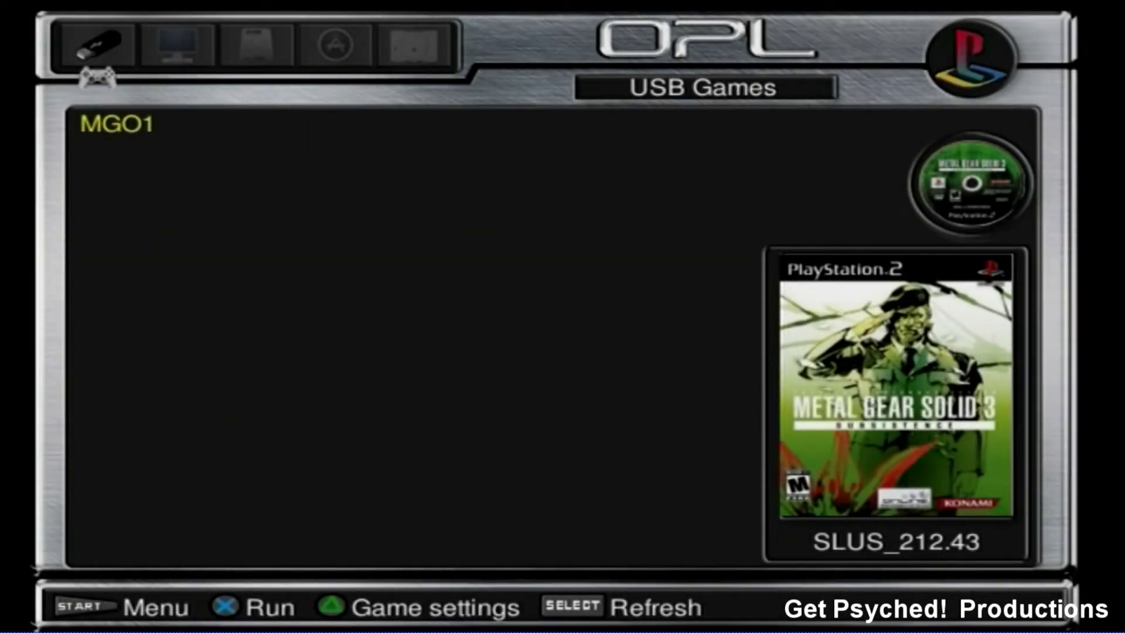
# Review Open PS2 Loader's general settings, from write operations through device start modes and default menu, and accept them.
pyautogui.press('Return')
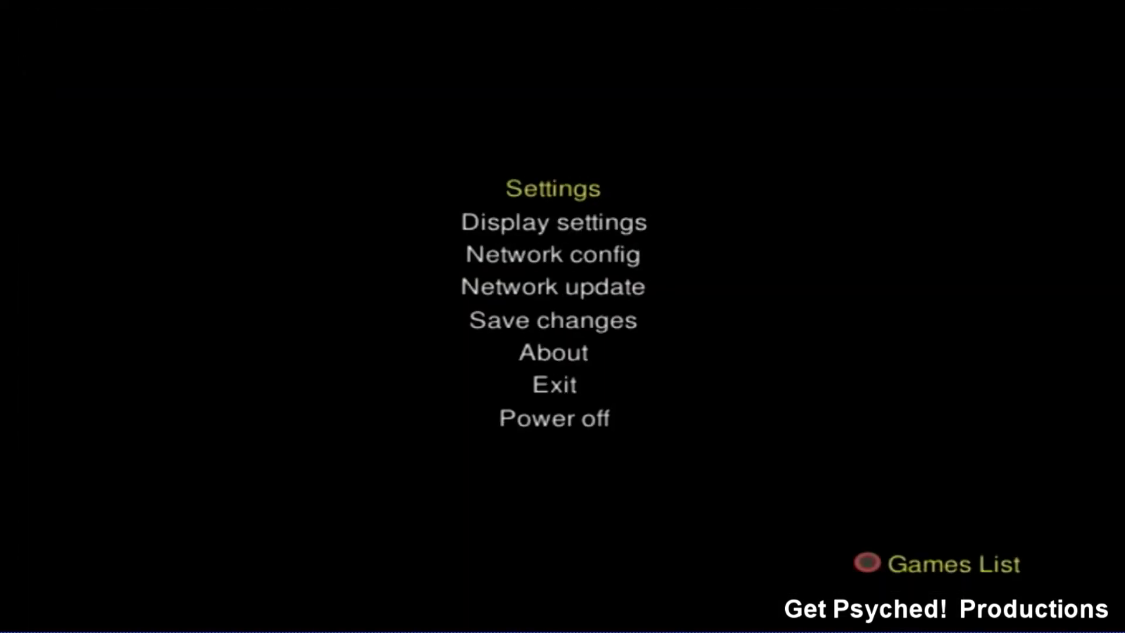
pyautogui.press('Return')
pyautogui.press('Down')
pyautogui.press('Down')
pyautogui.press('Down')
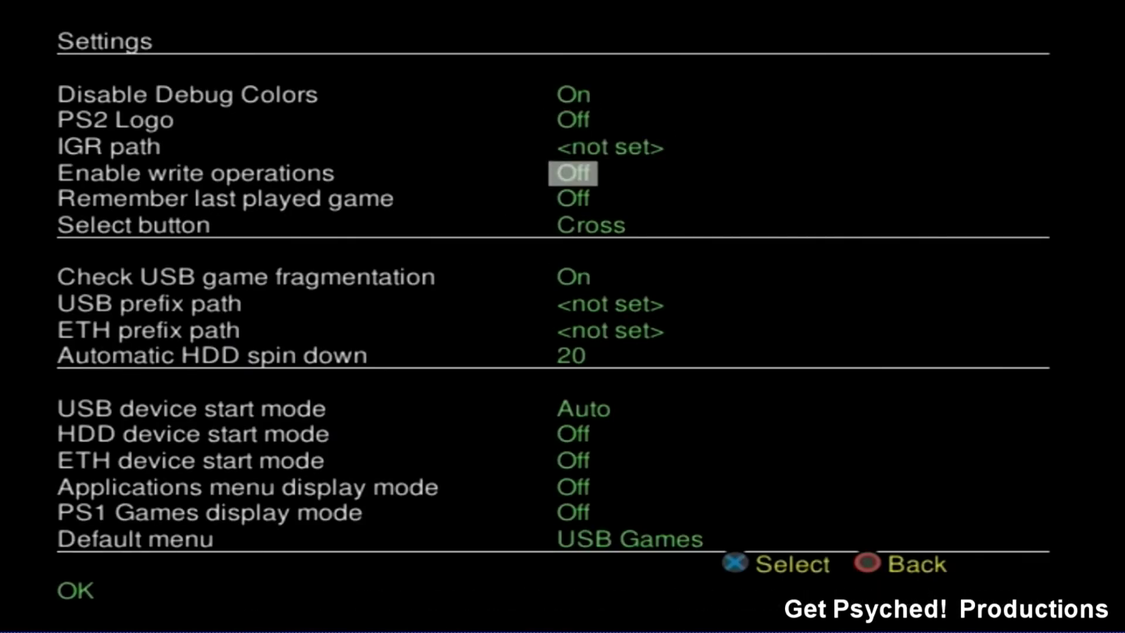
pyautogui.press('Down')
pyautogui.press('Down')
pyautogui.press('Down')
pyautogui.press('Down')
pyautogui.press('Down')
pyautogui.press('Down')
pyautogui.press('Down')
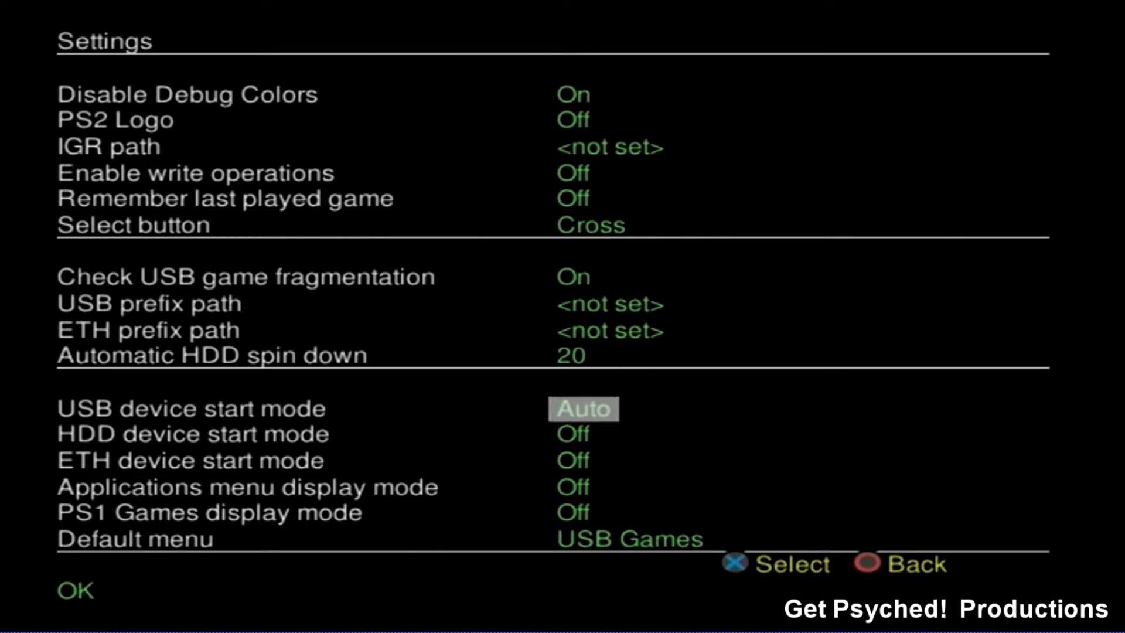
pyautogui.press('Down')
pyautogui.press('Down')
pyautogui.press('Down')
pyautogui.press('Down')
pyautogui.press('Down')
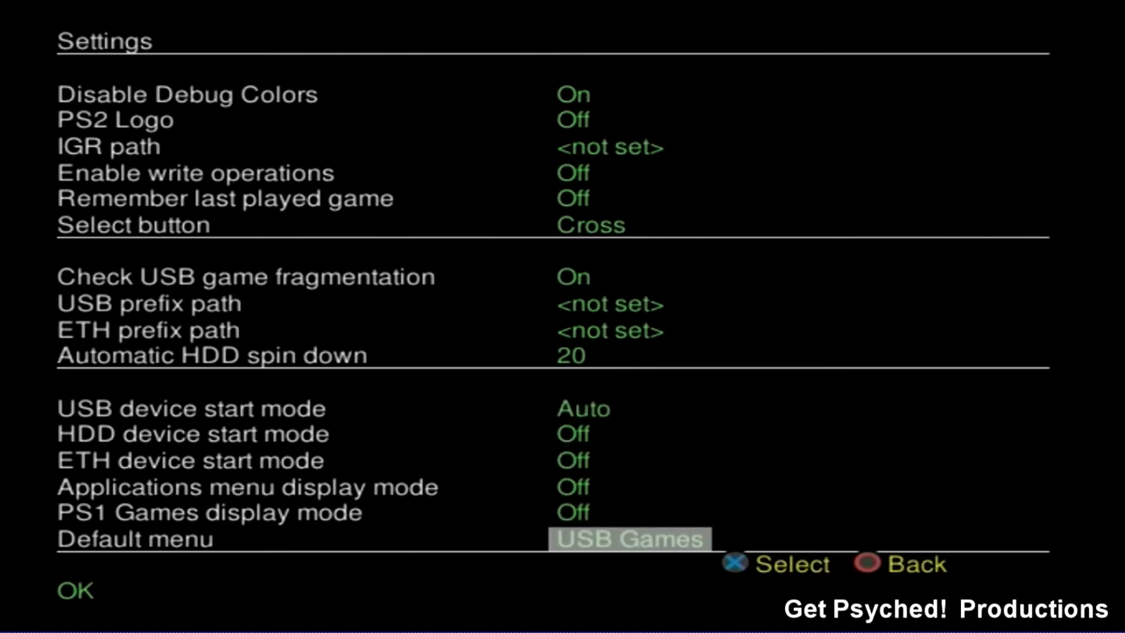
pyautogui.press('Down')
pyautogui.press('Return')
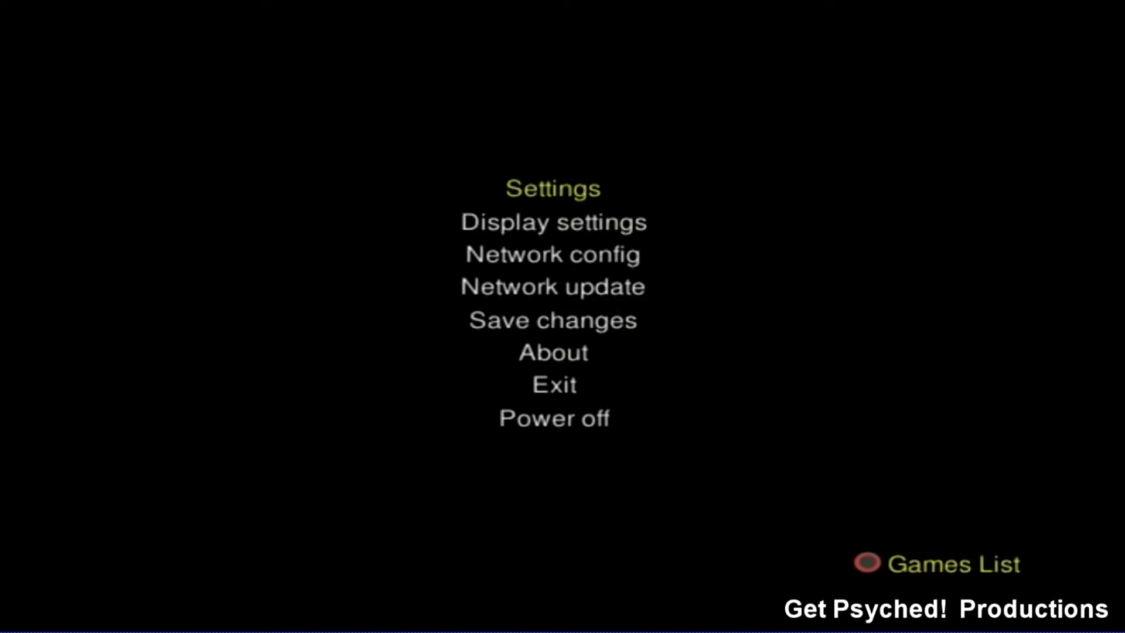
# Review the display settings, including theme, cover art, video mode and wide screen, and accept them.
pyautogui.press('Down')
pyautogui.press('Down')
pyautogui.press('Down')
pyautogui.press('Down')
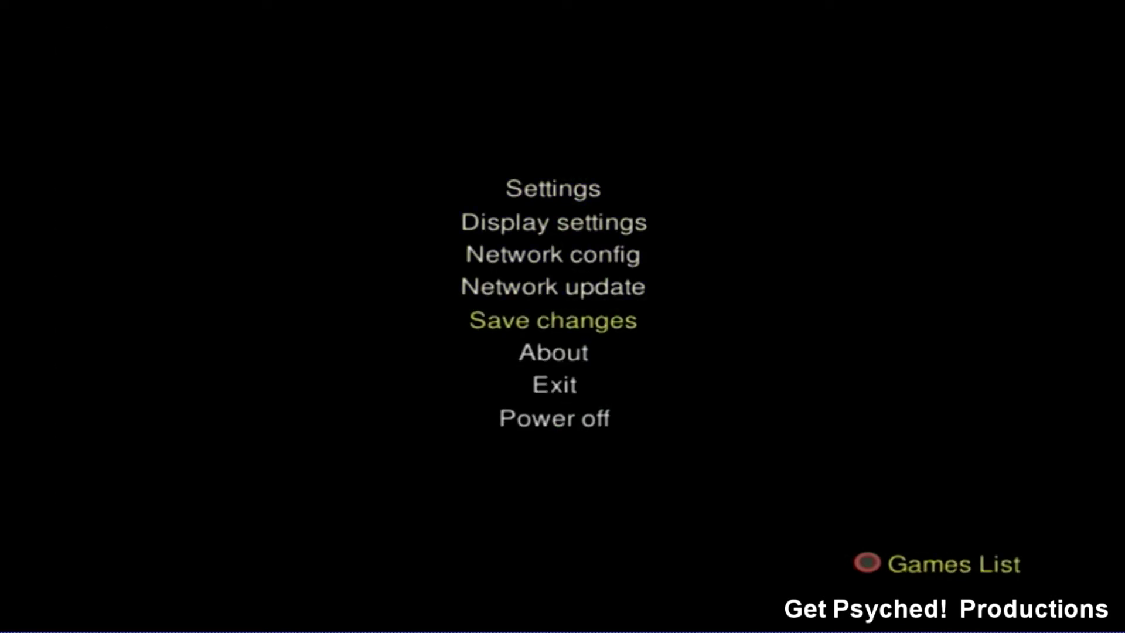
pyautogui.press('Up')
pyautogui.press('Up')
pyautogui.press('Up')
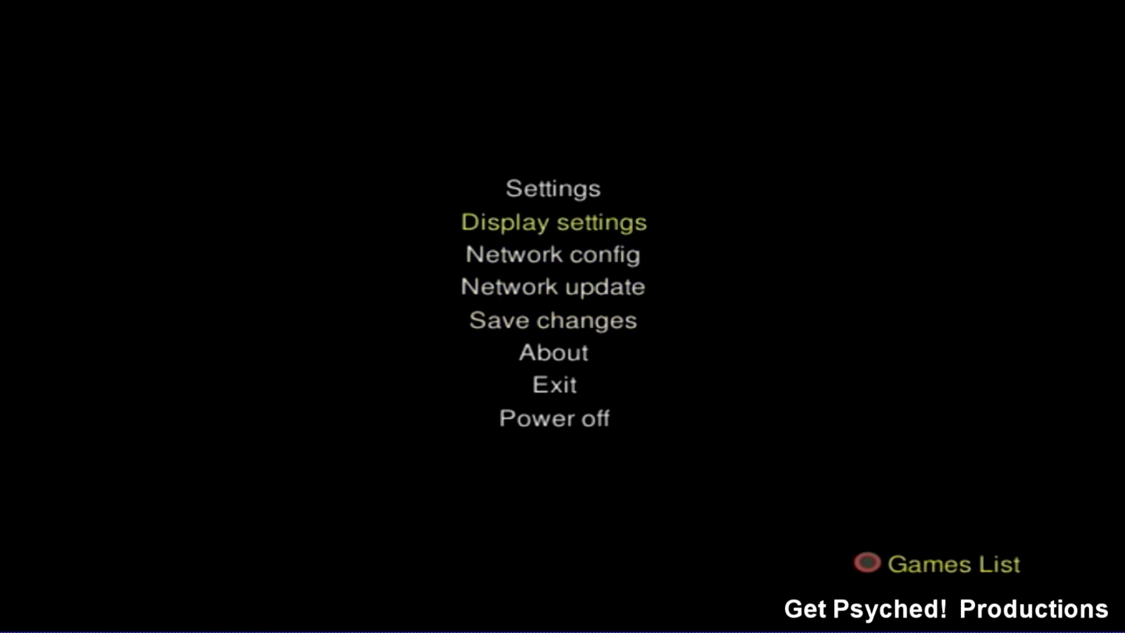
pyautogui.press('Return')
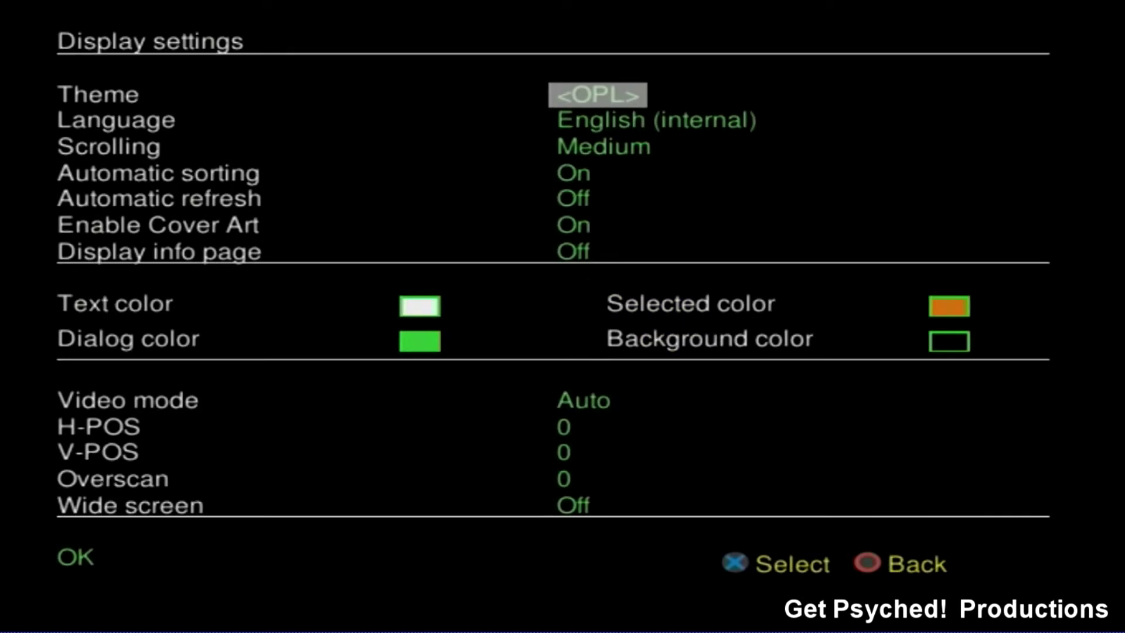
pyautogui.press('Down')
pyautogui.press('Down')
pyautogui.press('Down')
pyautogui.press('Down')
pyautogui.press('Down')
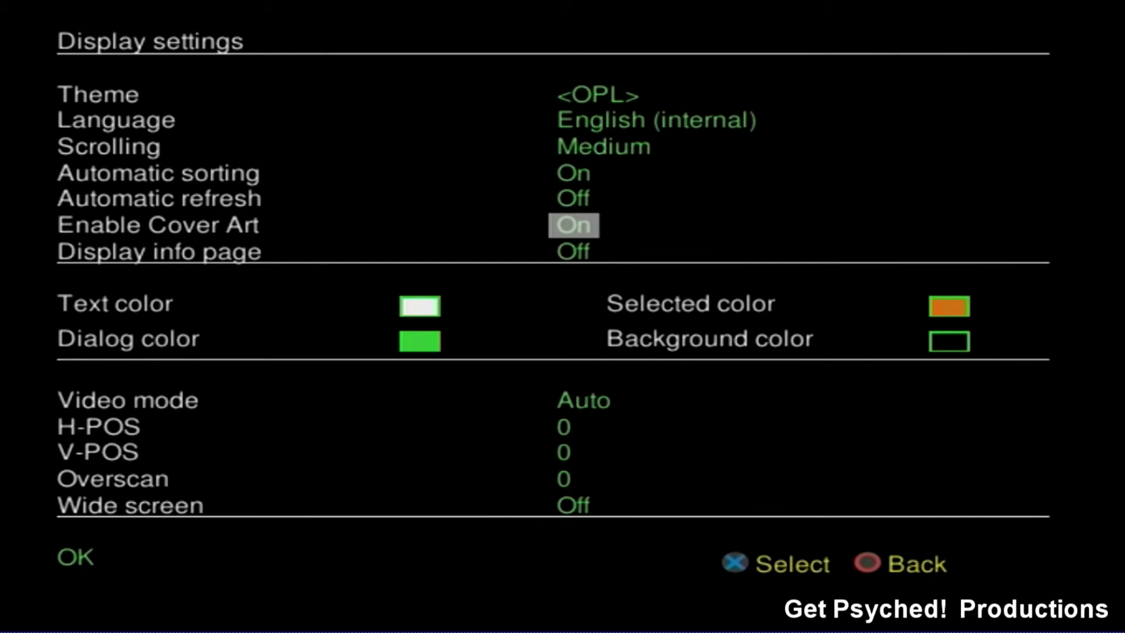
pyautogui.press('Down')
pyautogui.press('Down')
pyautogui.press('Down')
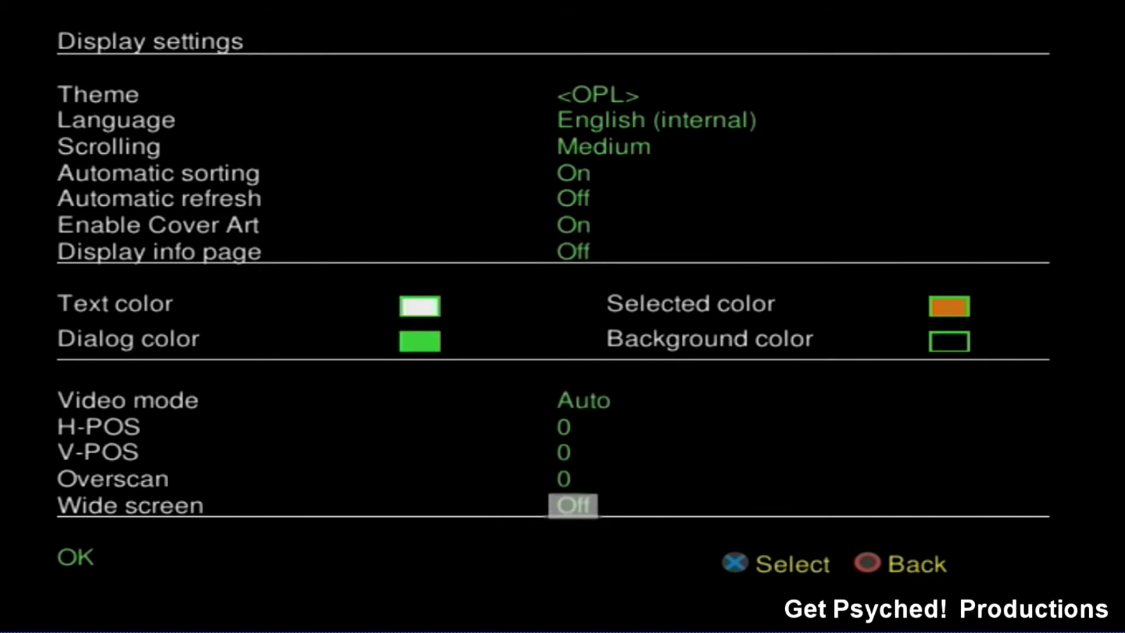
pyautogui.press('Down')
pyautogui.press('Return')
# Return to the USB games list, open the game settings for MGO1 and look over its customized modes.
pyautogui.press('Down')
pyautogui.press('Down')
pyautogui.press('Down')
pyautogui.press('Escape')
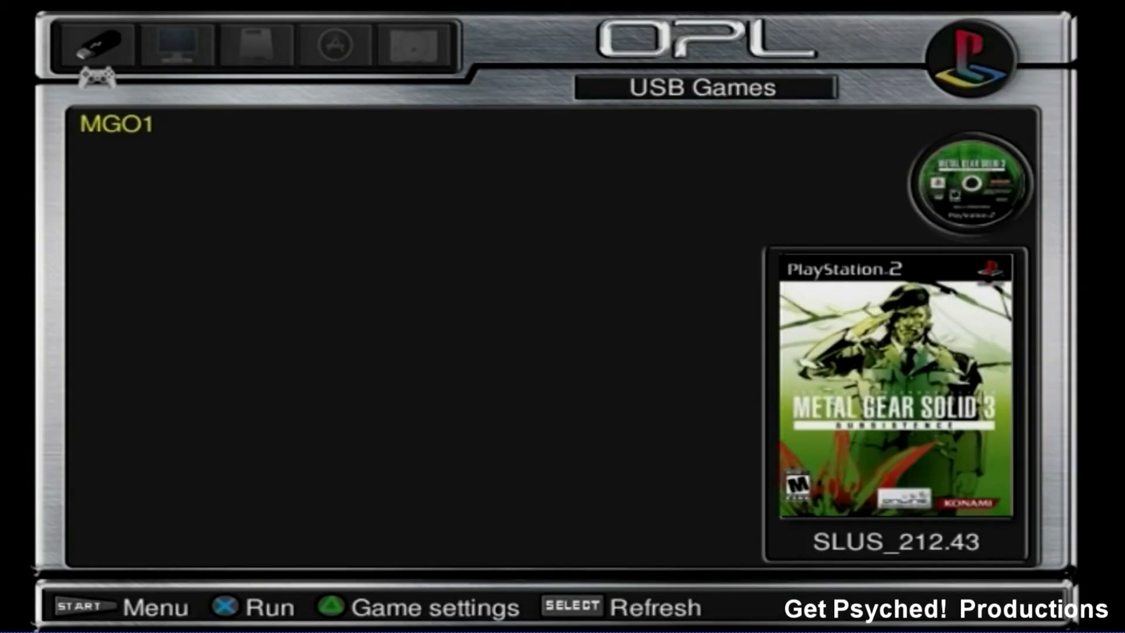
pyautogui.press('t')
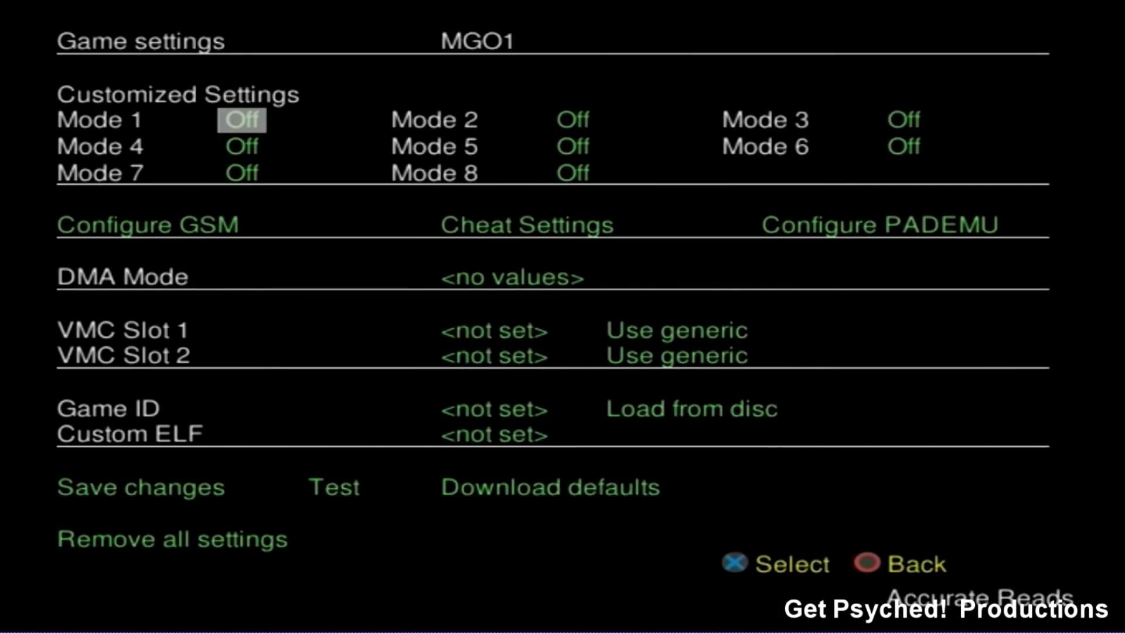
pyautogui.press('Down')
pyautogui.press('Up')
pyautogui.press('Right')
pyautogui.press('Left')
pyautogui.press('Down')
pyautogui.press('Down')
pyautogui.press('Down')
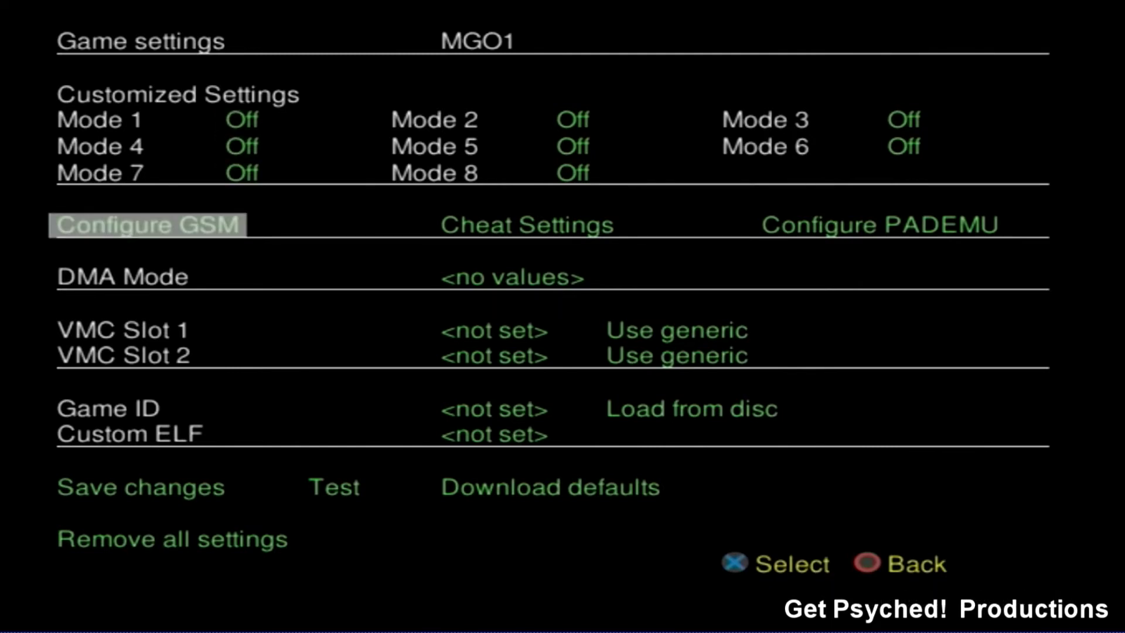
# Open MGO1's cheat settings and accept them with the PS2RD Cheat Engine on and the mode at Auto-select cheats.
pyautogui.press('Right')
pyautogui.press('Return')
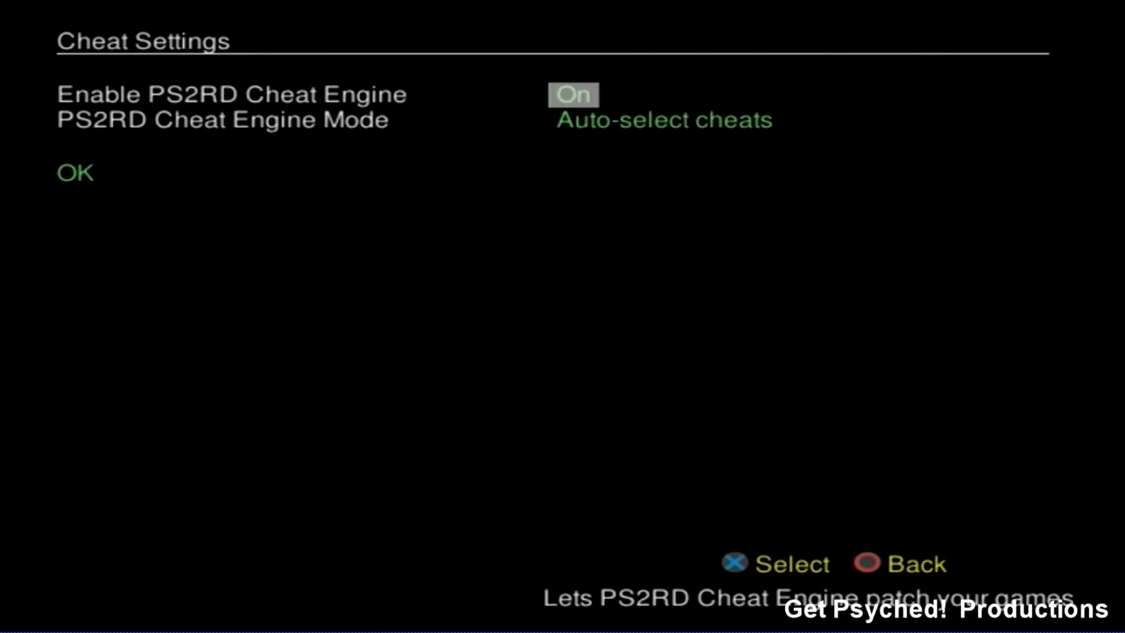
pyautogui.press('Down')
pyautogui.press('Down')
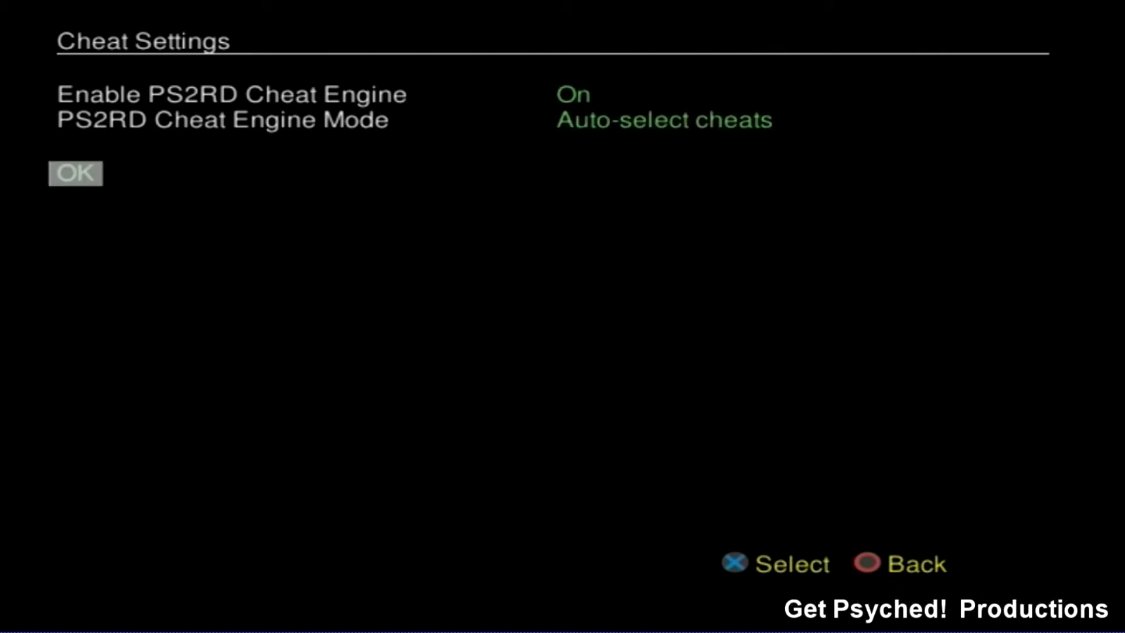
pyautogui.press('Return')
# Save the changes to MGO1's game settings and run the game from the USB games list.
pyautogui.press('Down')
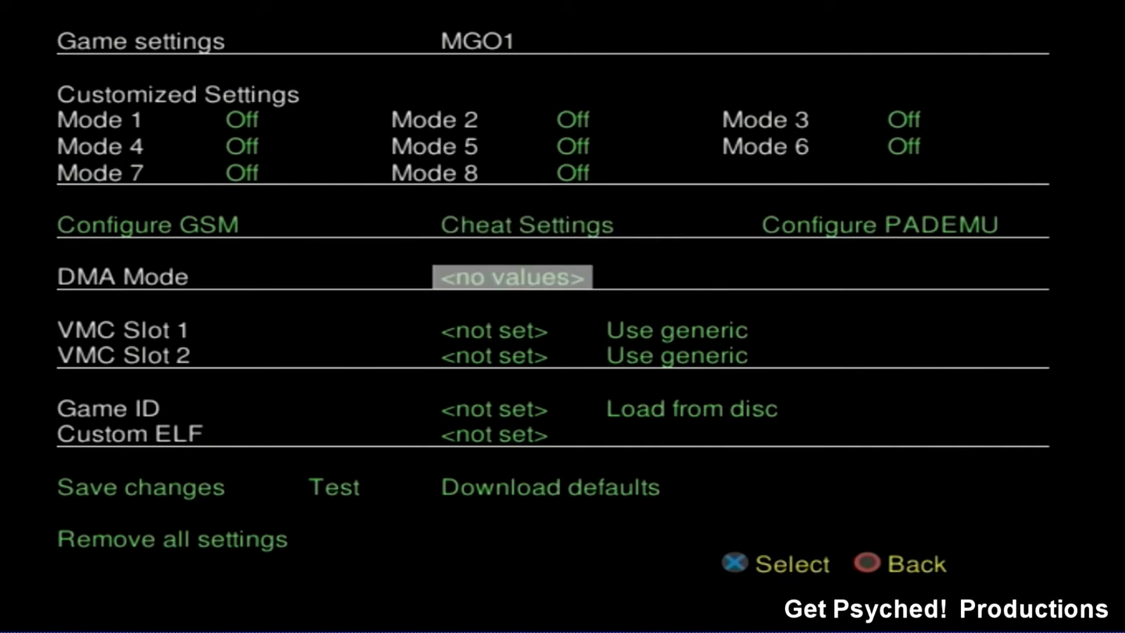
pyautogui.press('Down')
pyautogui.press('Down')
pyautogui.press('Down')
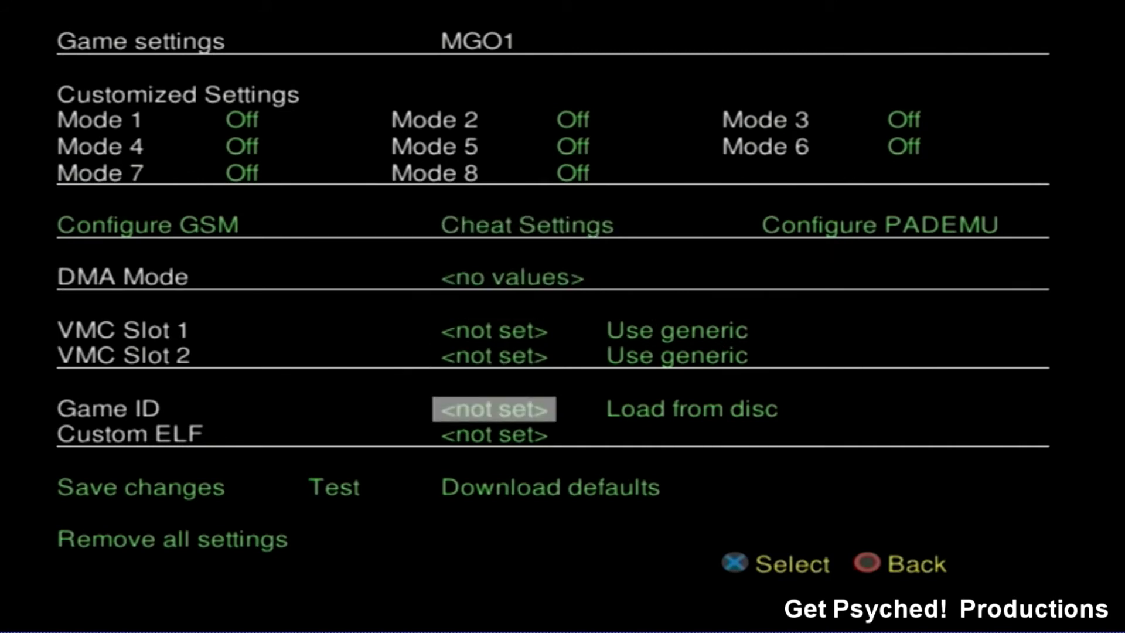
pyautogui.press('Down')
pyautogui.press('Down')
pyautogui.press('Return')
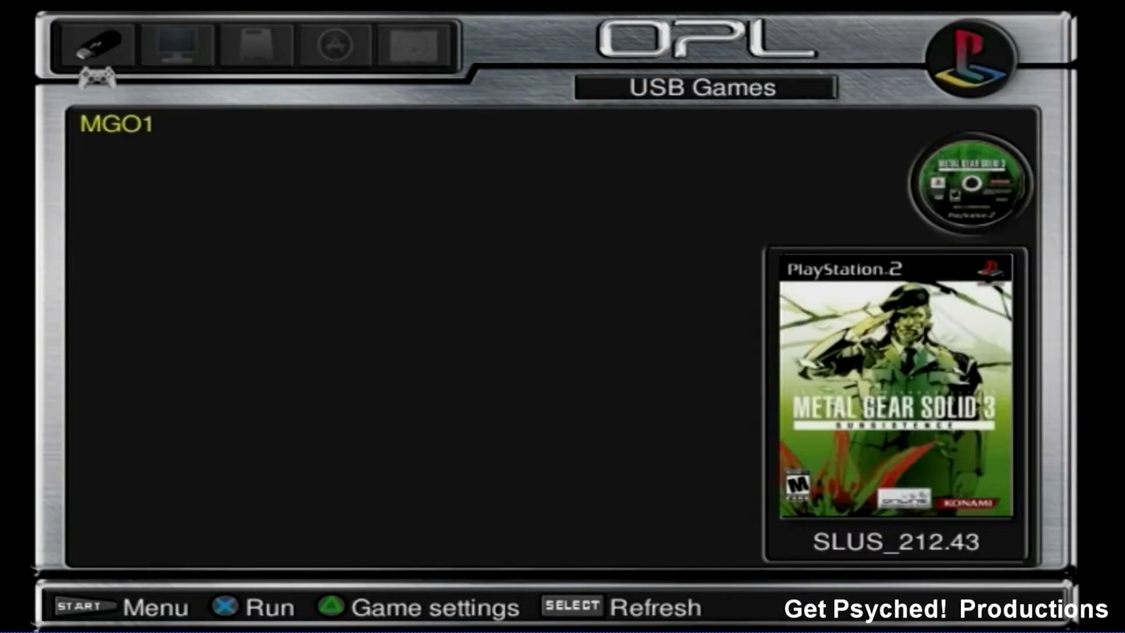
pyautogui.press('Return')
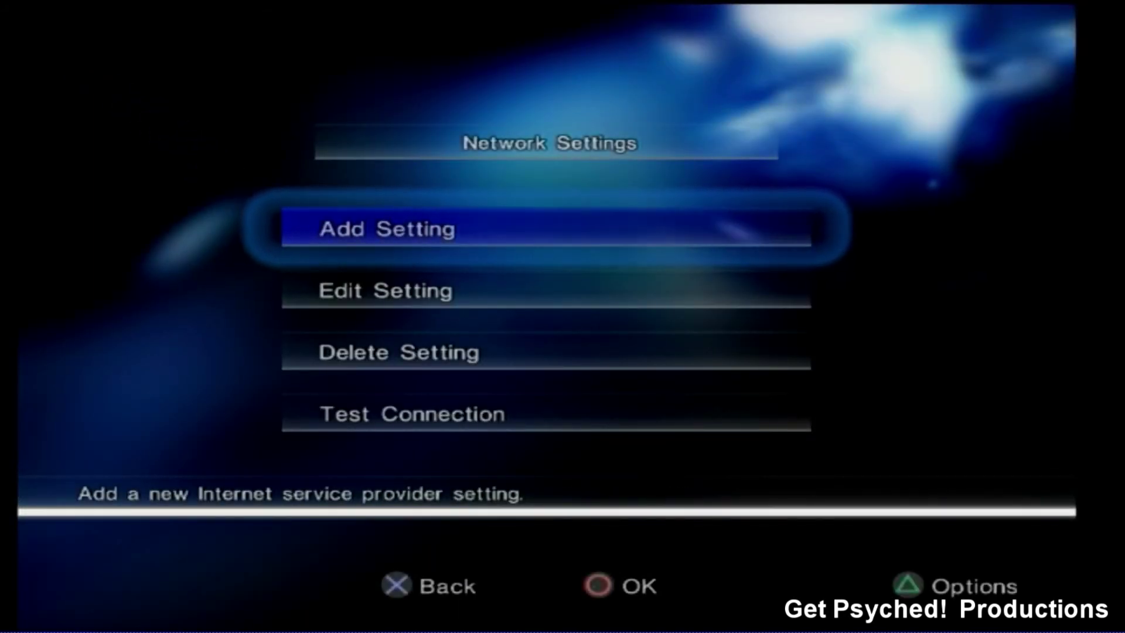
# Add a network setting saved to MEMORY CARD Slot 1, using the SCE/Ethernet (Network Adaptor) hardware without PPPoE.
pyautogui.press('Return')
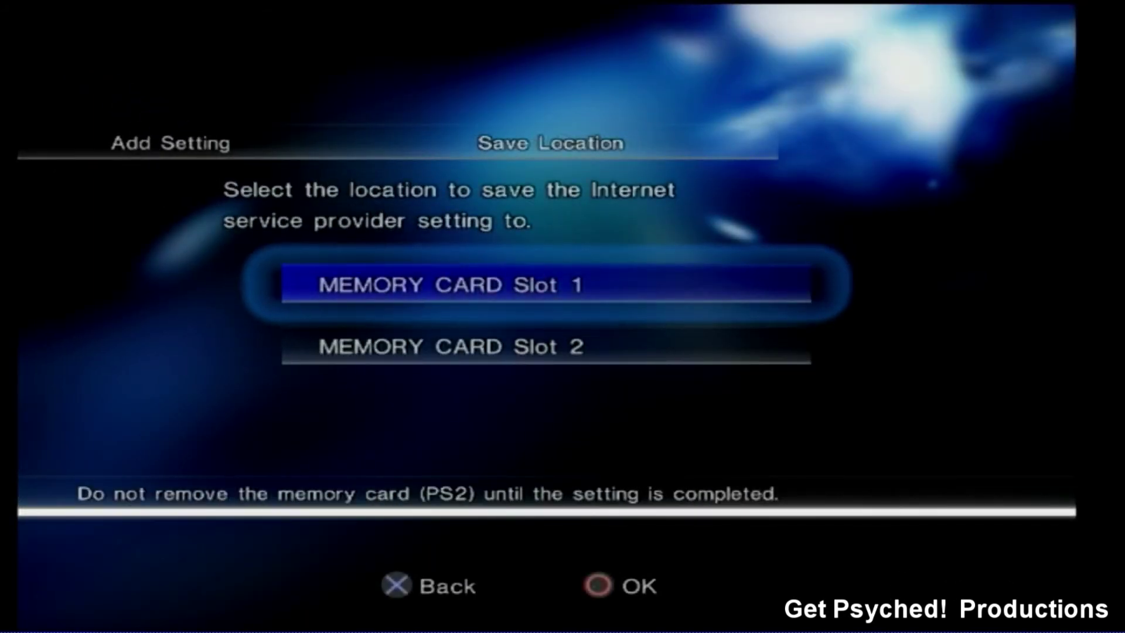
pyautogui.press('Return')
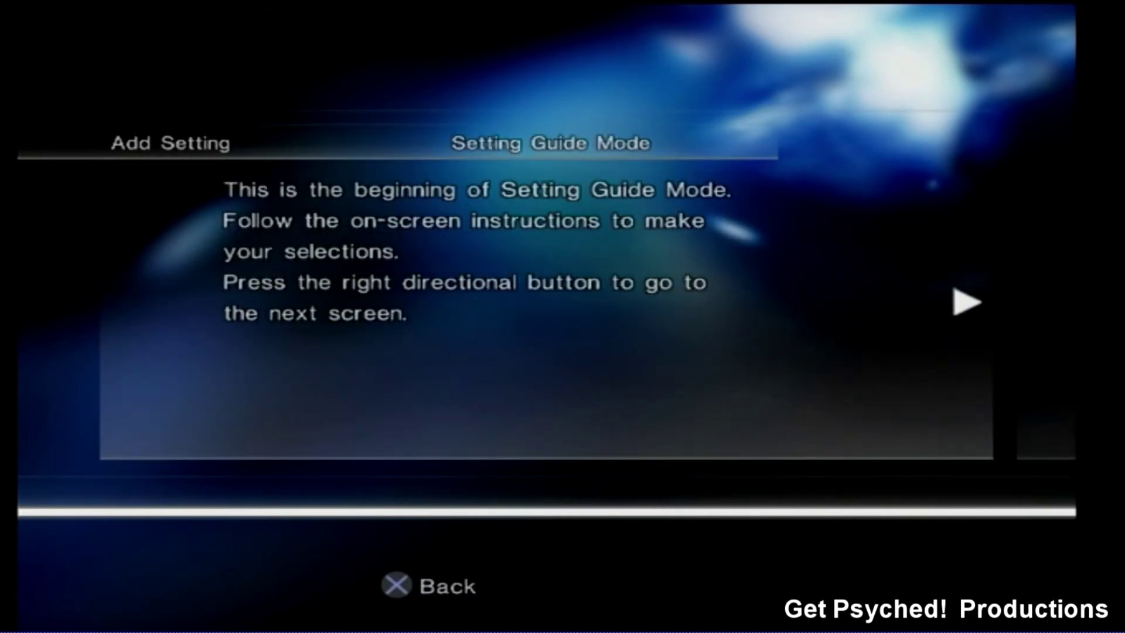
pyautogui.press('Right')
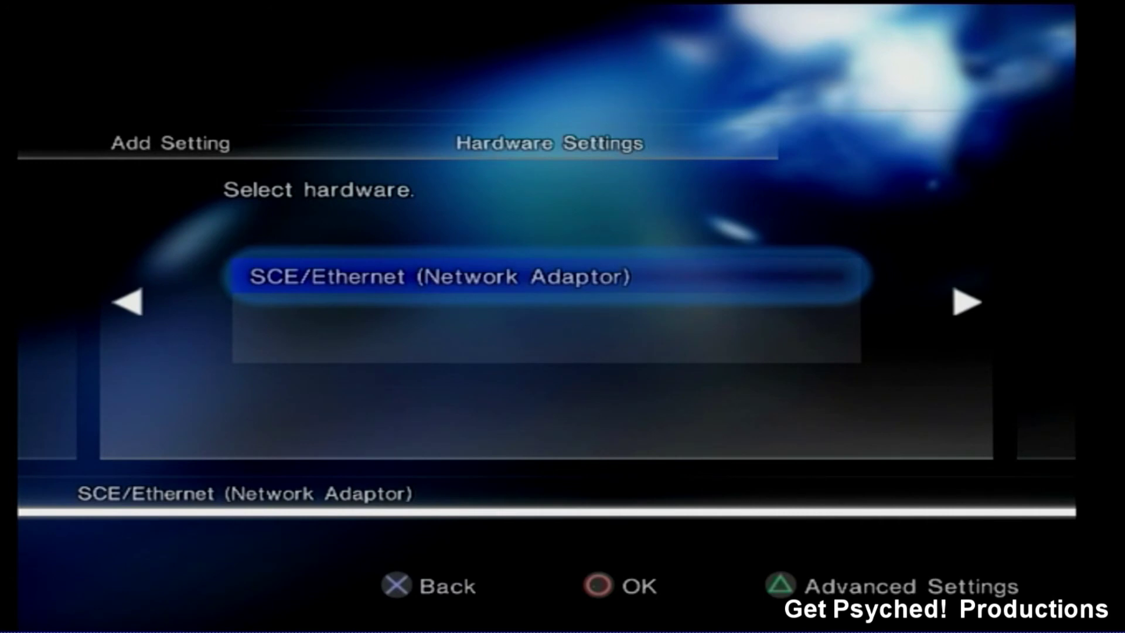
pyautogui.press('Right')
pyautogui.press('Right')
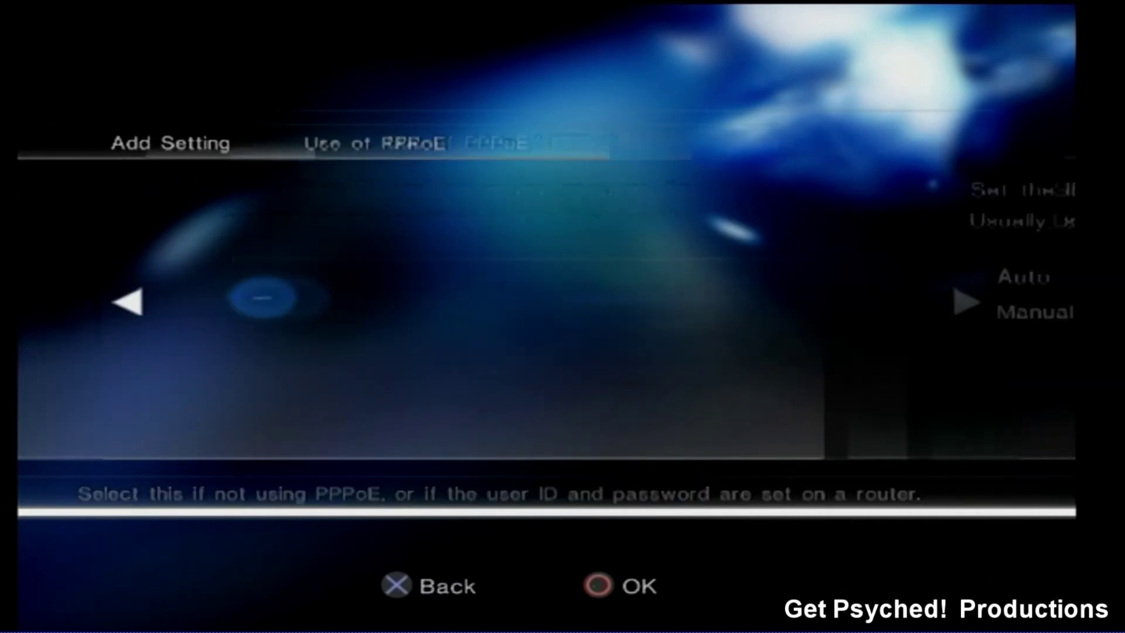
# Use an automatic IP address with primary DNS 192.3.217.61 and secondary DNS 192.3.217.162, and run the connection test.
pyautogui.press('Right')
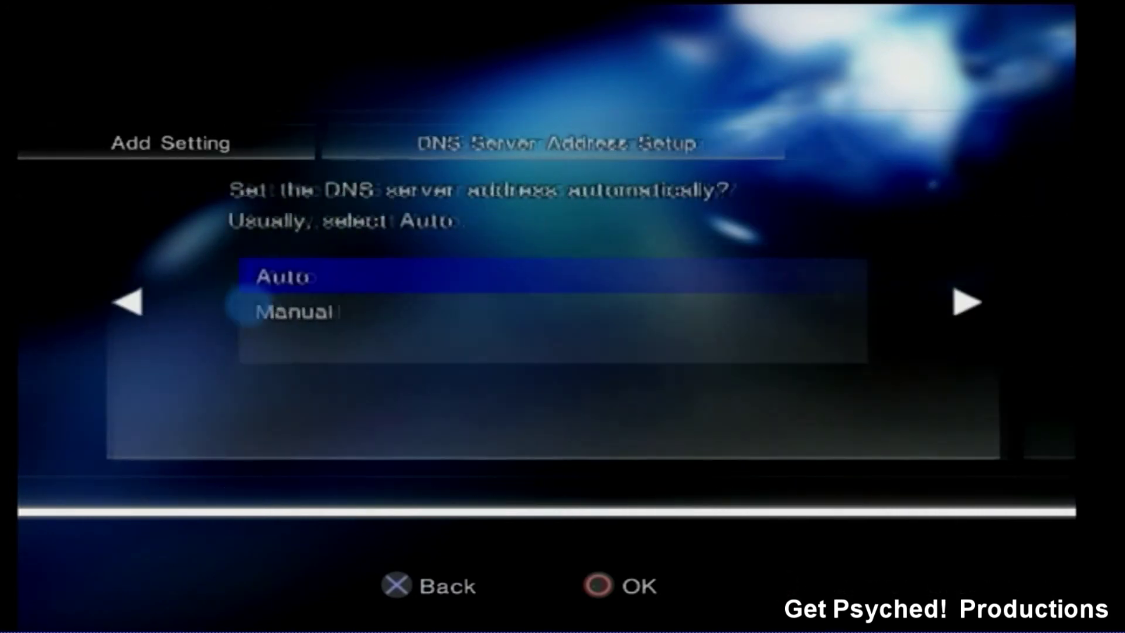
pyautogui.press('Right')
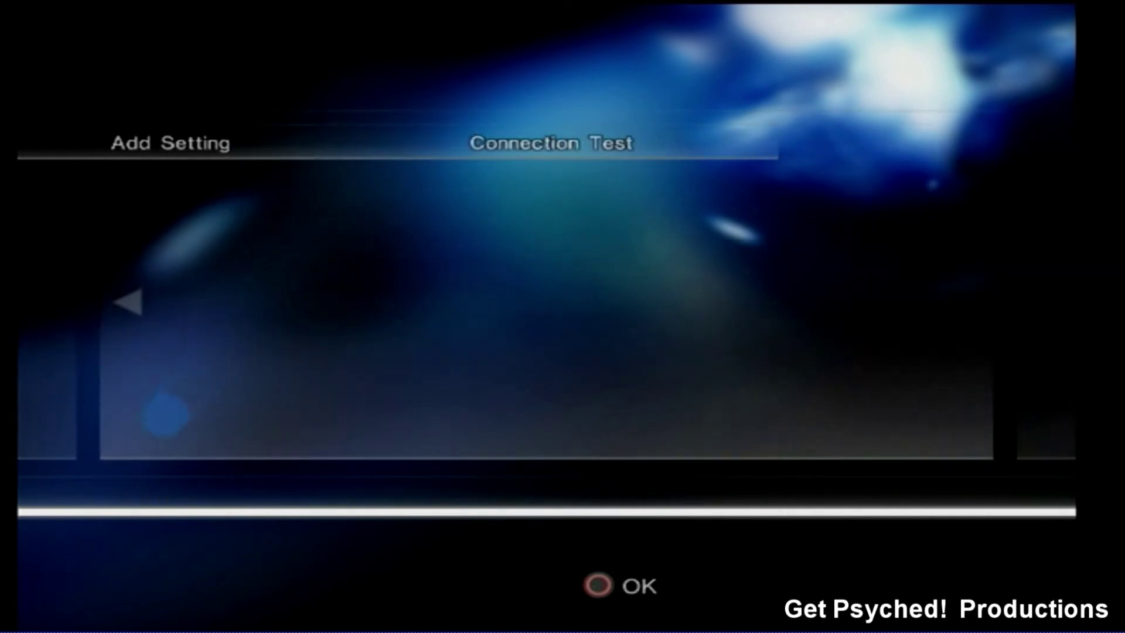
pyautogui.press('Return')
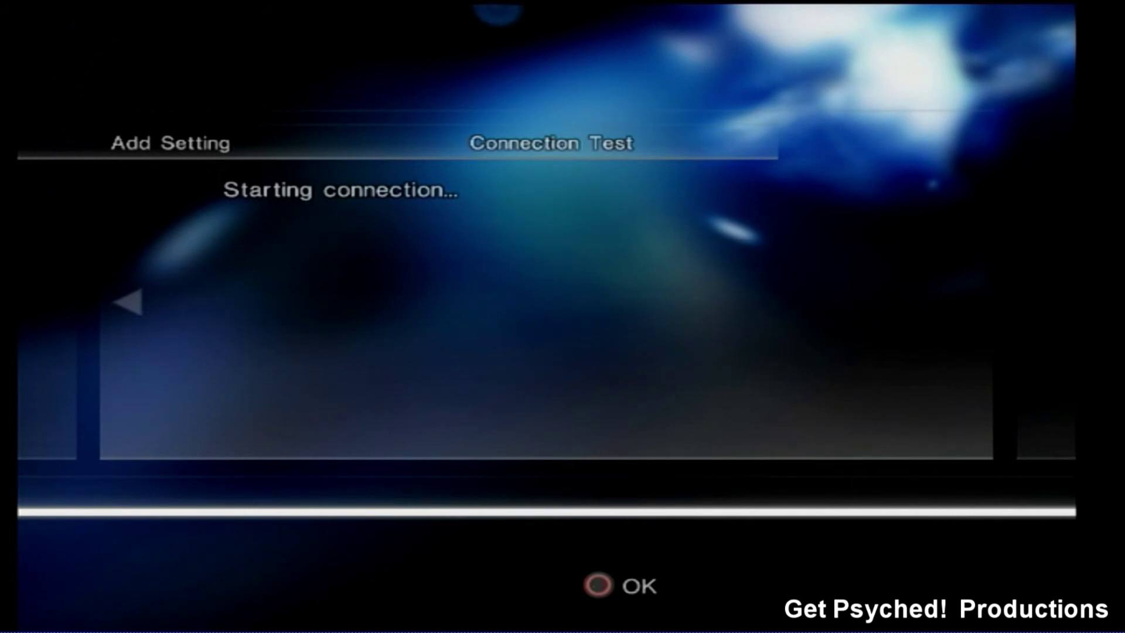
pyautogui.press('Return')
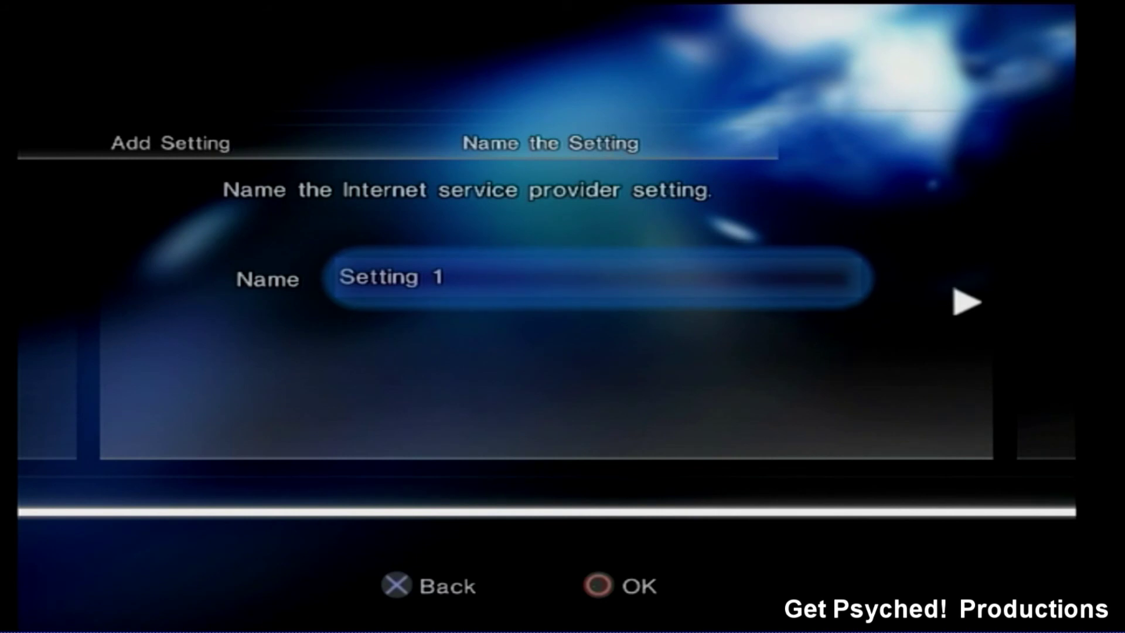
# Name the Internet service provider setting MGO1 and continue to its confirmation.
pyautogui.press('Return')
pyautogui.press('BackSpace')
pyautogui.press('BackSpace')
pyautogui.press('BackSpace')
pyautogui.press('BackSpace')
pyautogui.press('BackSpace')
pyautogui.press('BackSpace')
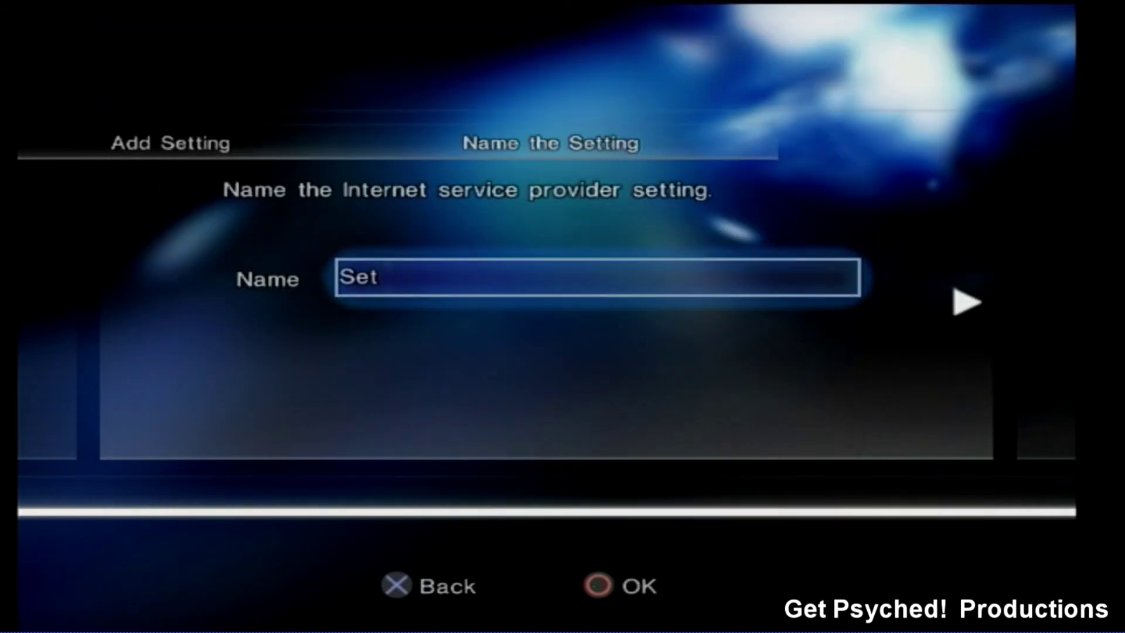
pyautogui.press('BackSpace')
pyautogui.press('BackSpace')
pyautogui.press('BackSpace')
pyautogui.write('MGO')
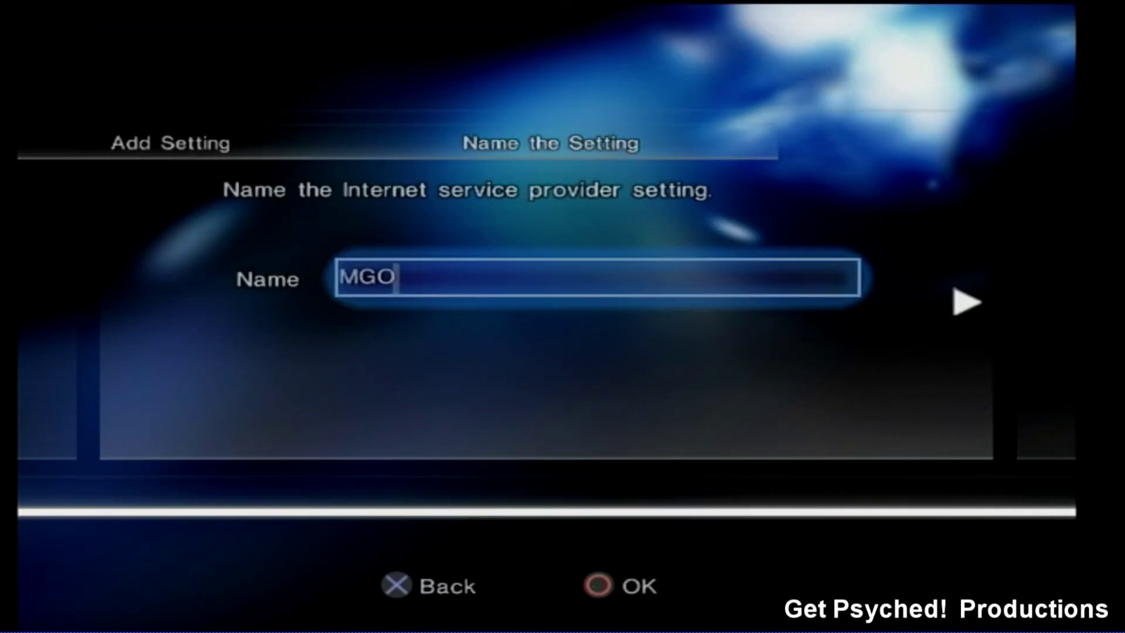
pyautogui.write('1')
pyautogui.press('Right')
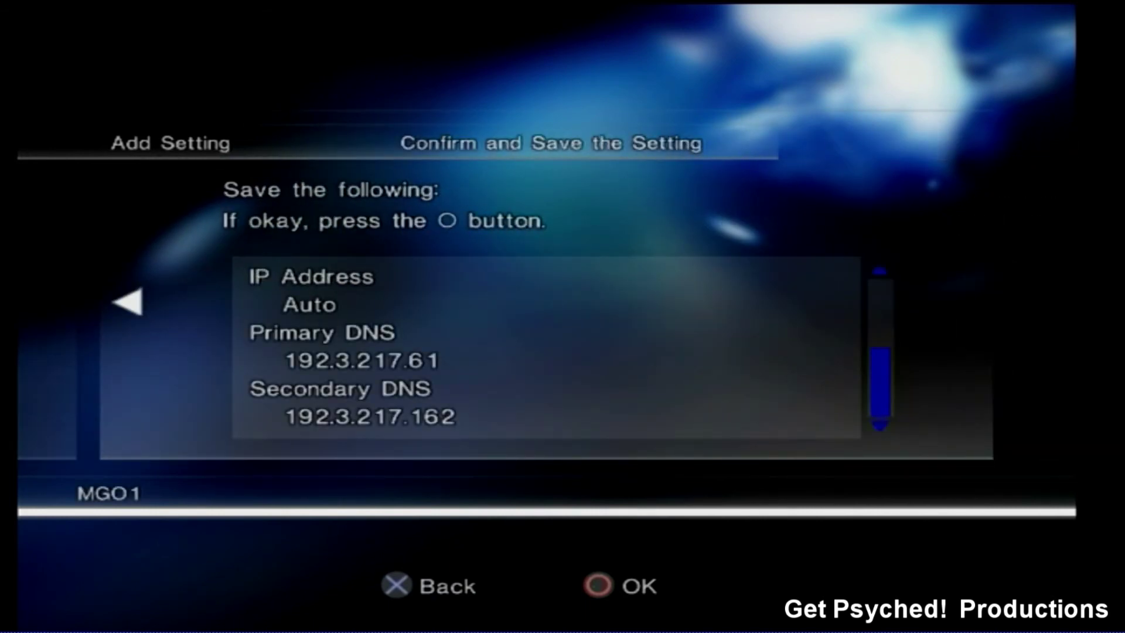
# Save the MGO1 network setting and leave the network settings for the online mode start menu.
pyautogui.press('Return')
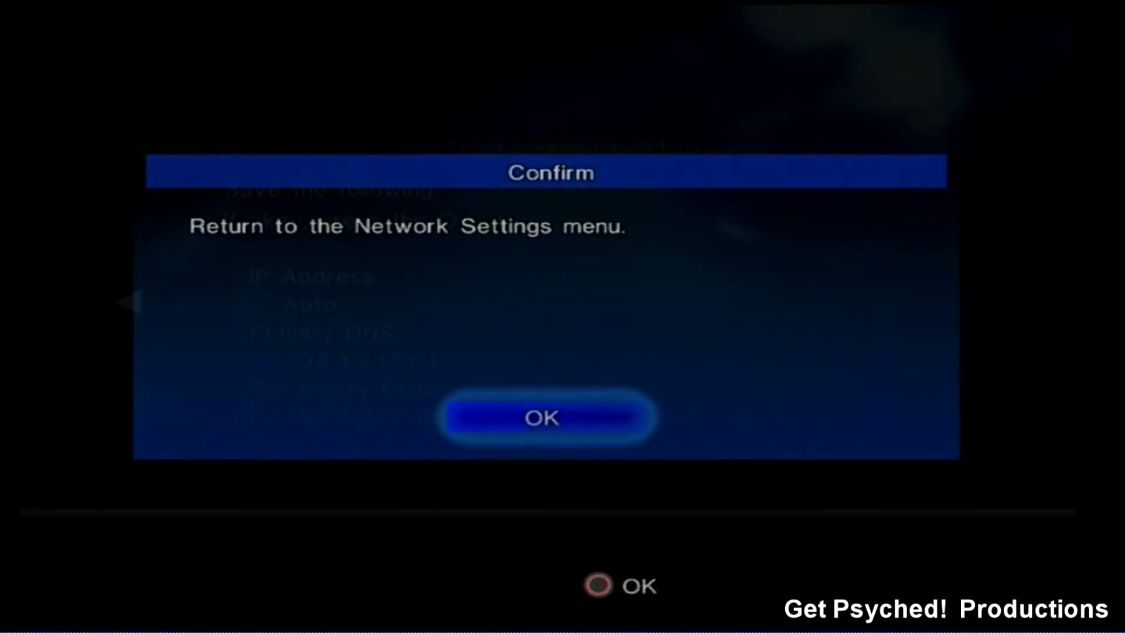
pyautogui.press('Return')
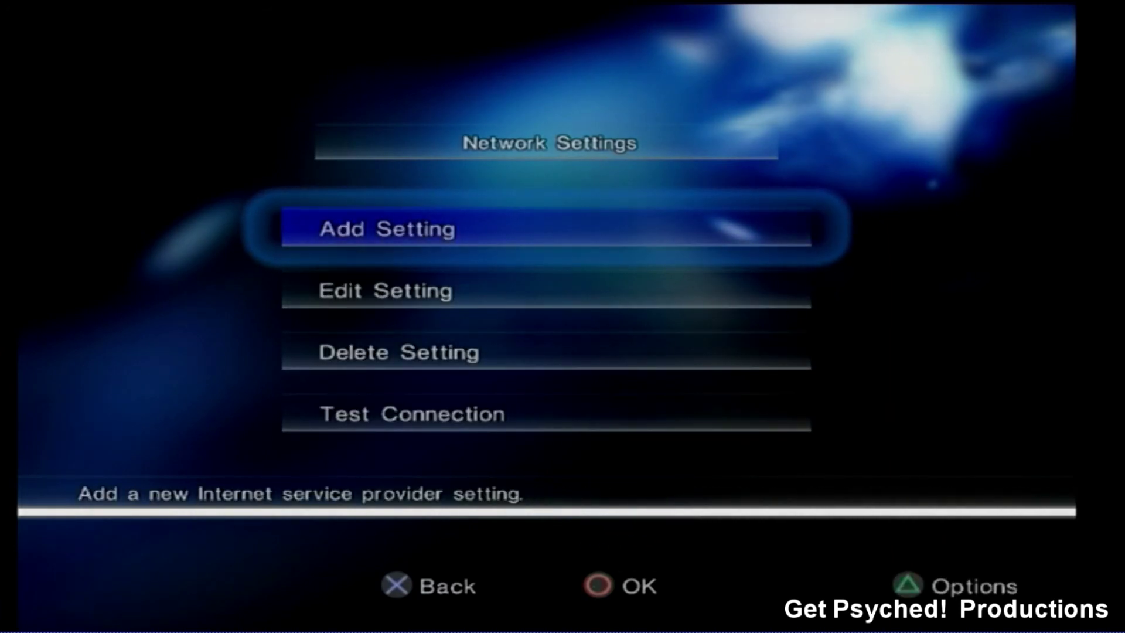
pyautogui.press('Escape')
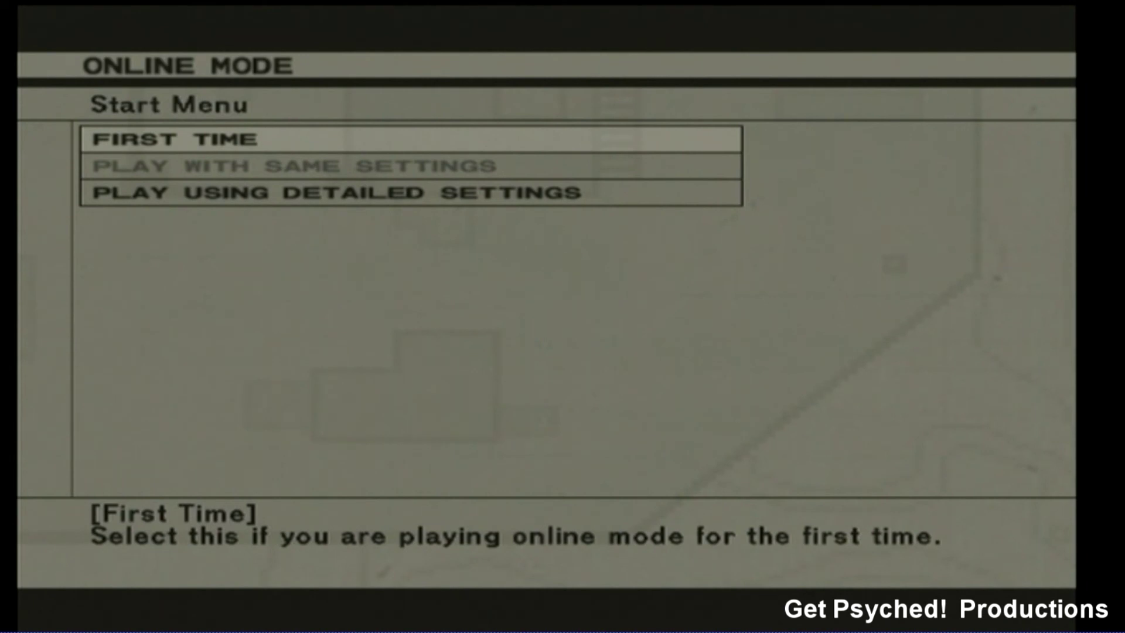
# Start online mode as a first-time player and agree to the DNAS End User License Agreement.
pyautogui.press('Return')
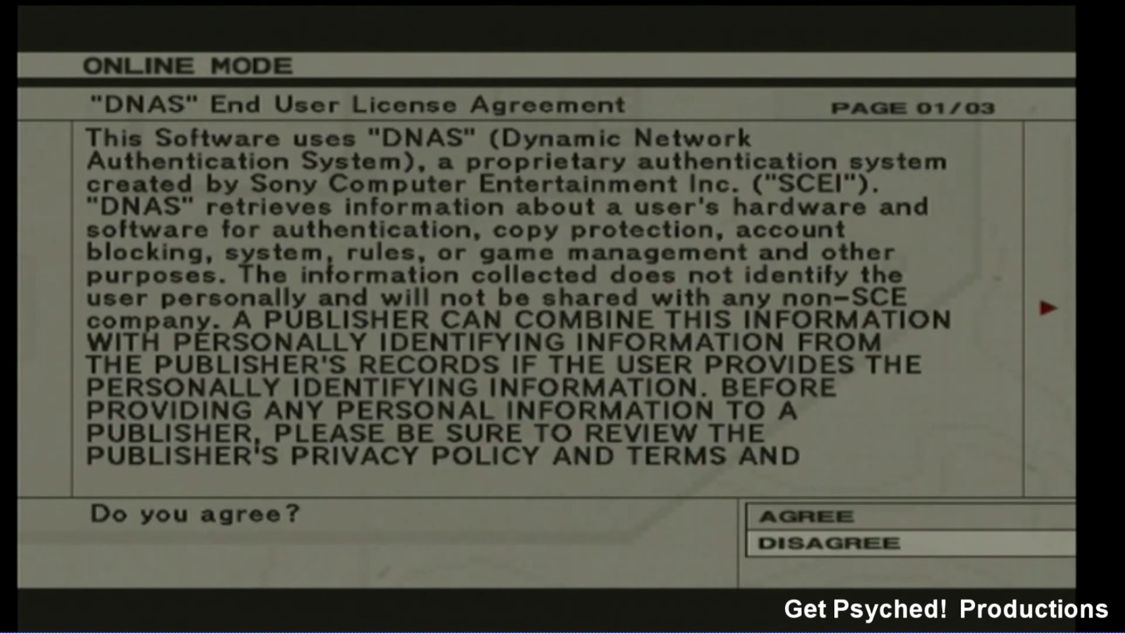
pyautogui.press('Up')
pyautogui.press('Return')
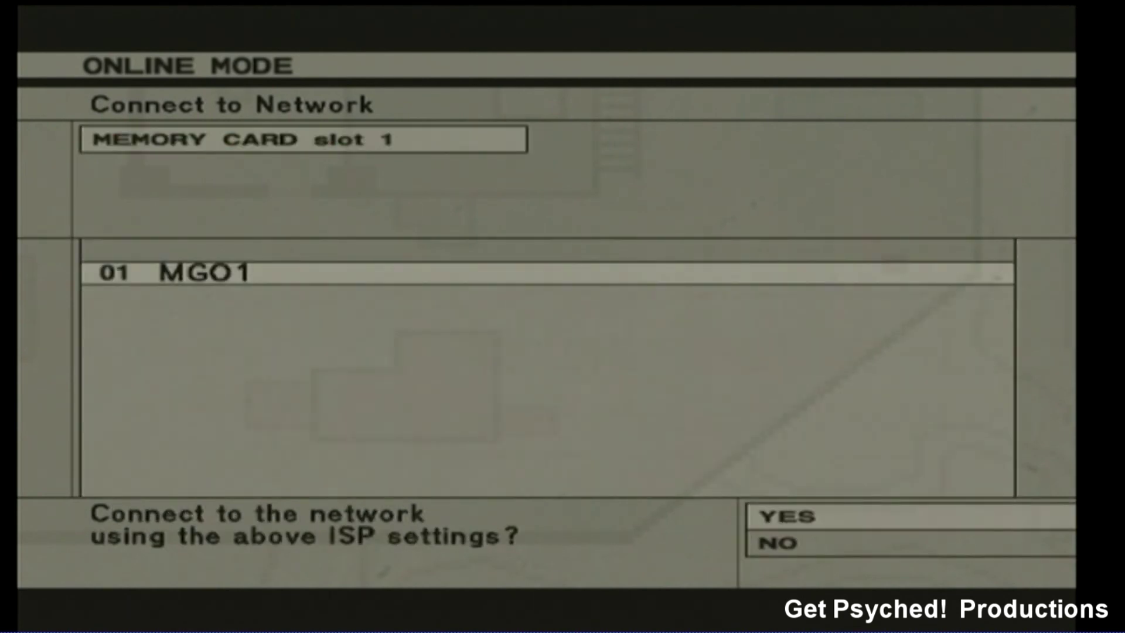
# Connect to the network with the MGO1 ISP settings and agree to the Online Mode Terms of Use.
pyautogui.press('Return')
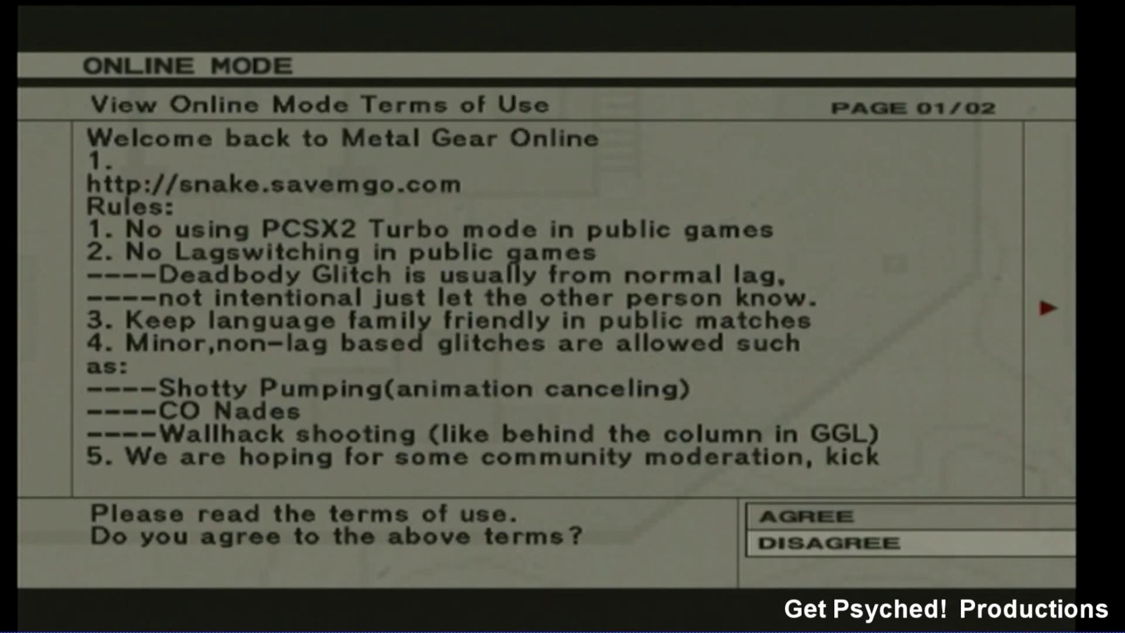
pyautogui.press('Up')
pyautogui.press('Return')
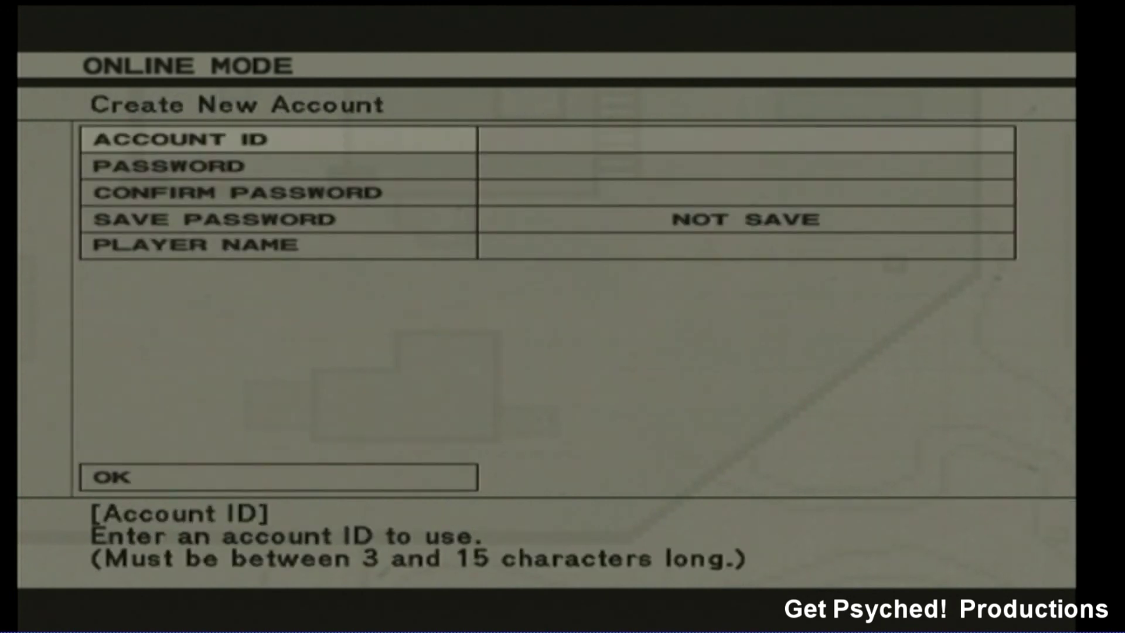
# Open the Account ID of the new online account for entry.
pyautogui.press('Return')
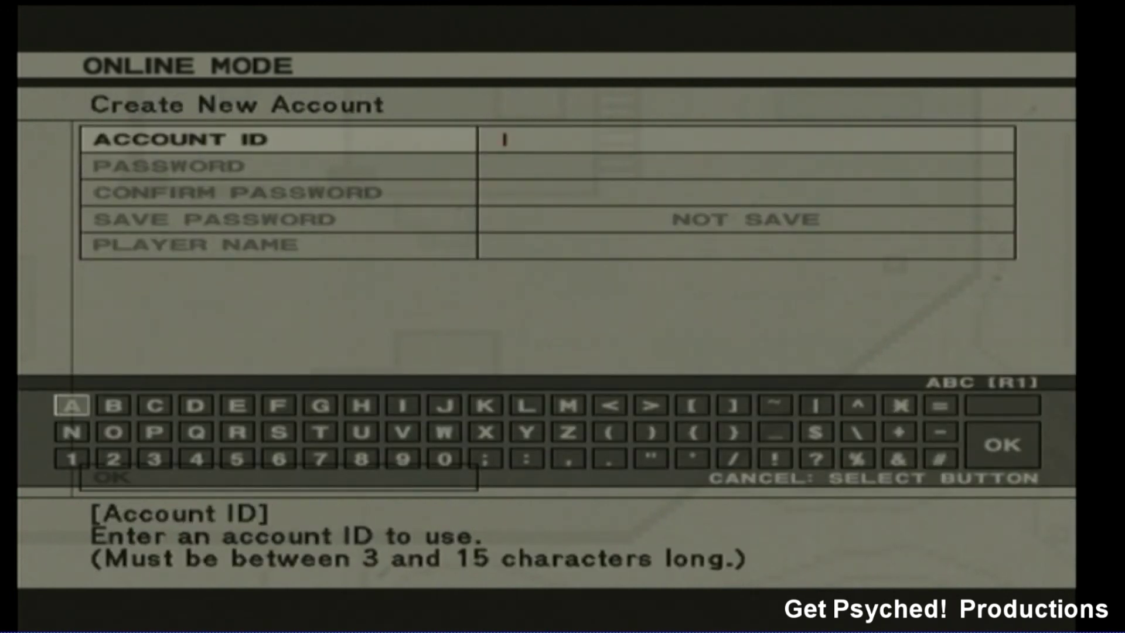